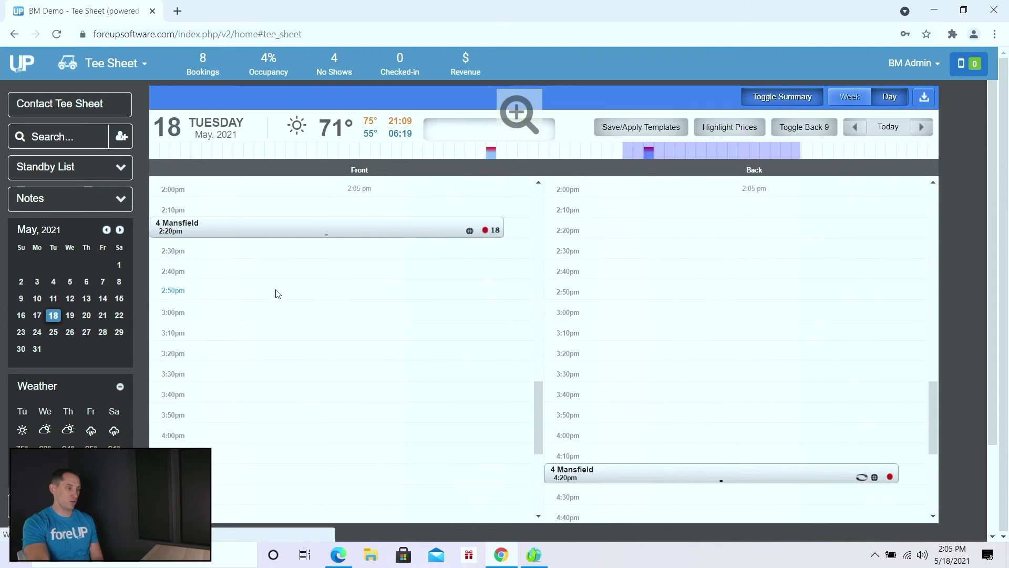
- Check in the four players of the 2:20pm Front tee time and continue the existing register log
{"action": "mouse_move", "coordinate": [343, 225]}
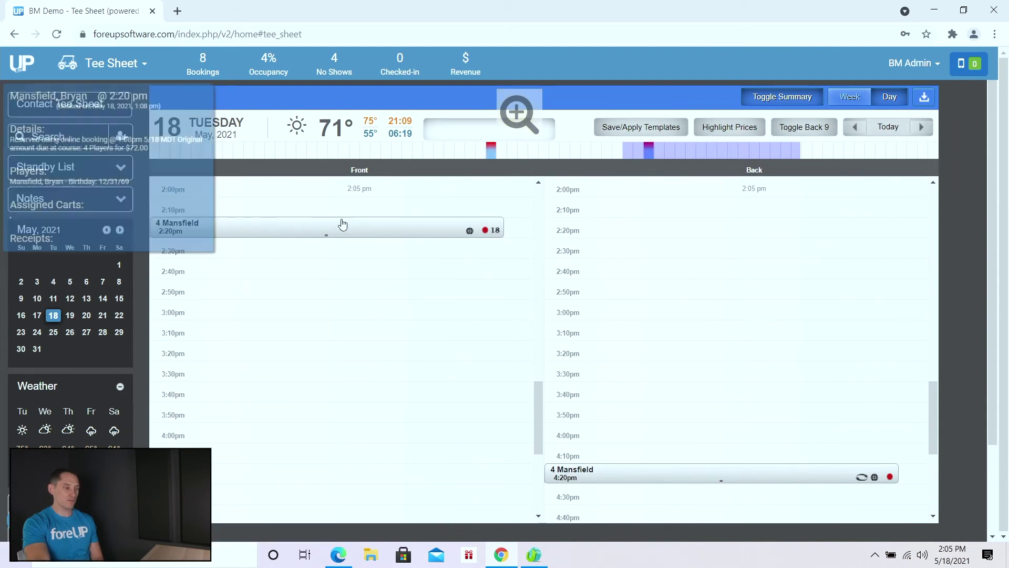
{"action": "left_click", "coordinate": [275, 233]}
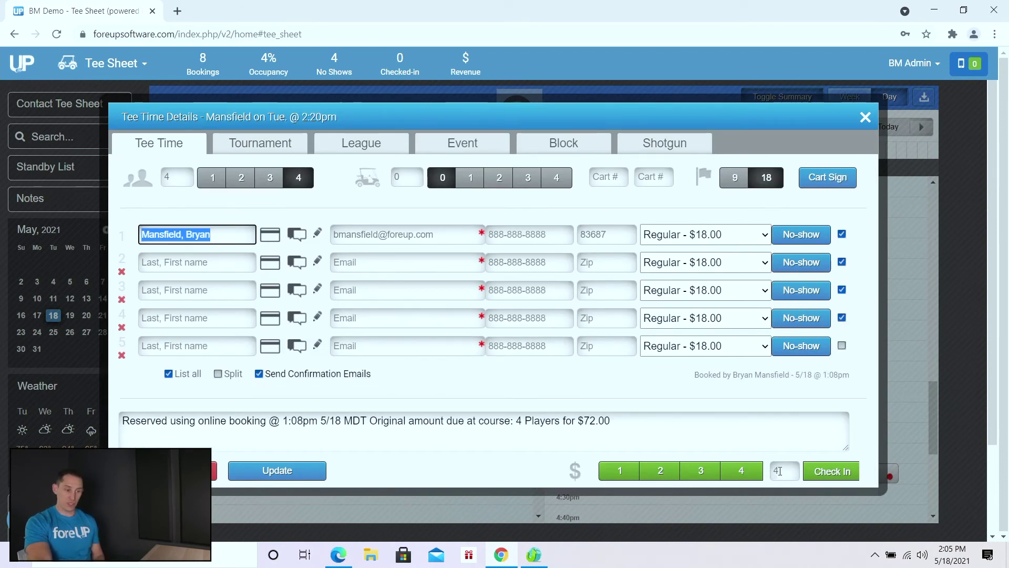
{"action": "left_click", "coordinate": [837, 471]}
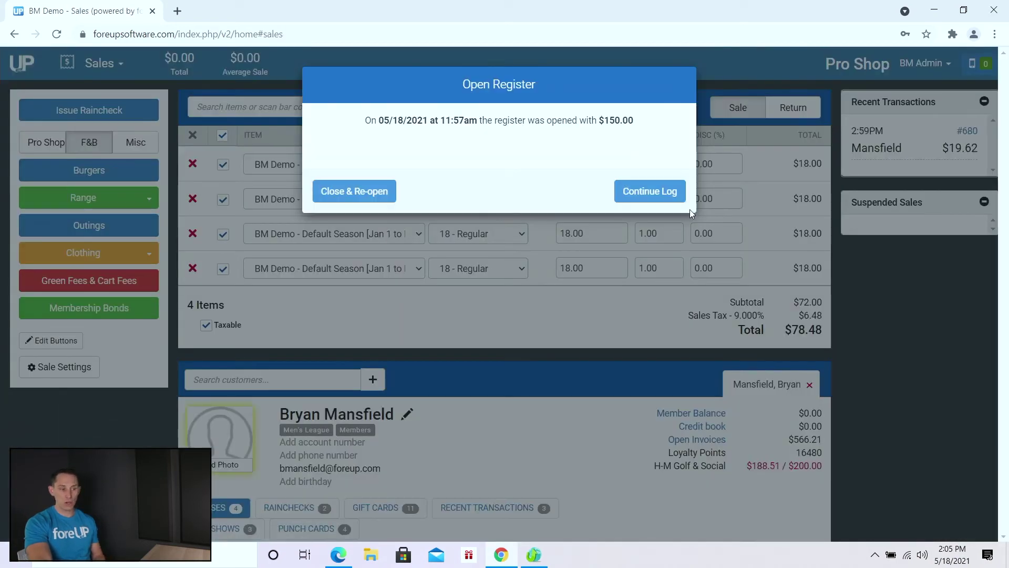
{"action": "left_click", "coordinate": [652, 192]}
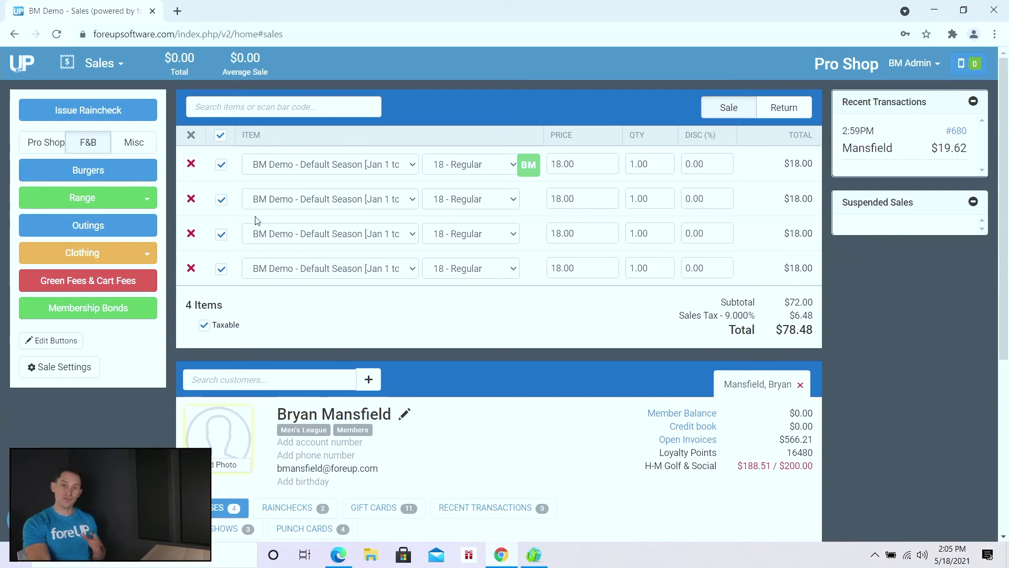
- Leave only the first green fee selected in the sale and pay its $19.62 in cash
{"action": "left_click", "coordinate": [221, 200]}
{"action": "left_click", "coordinate": [221, 234]}
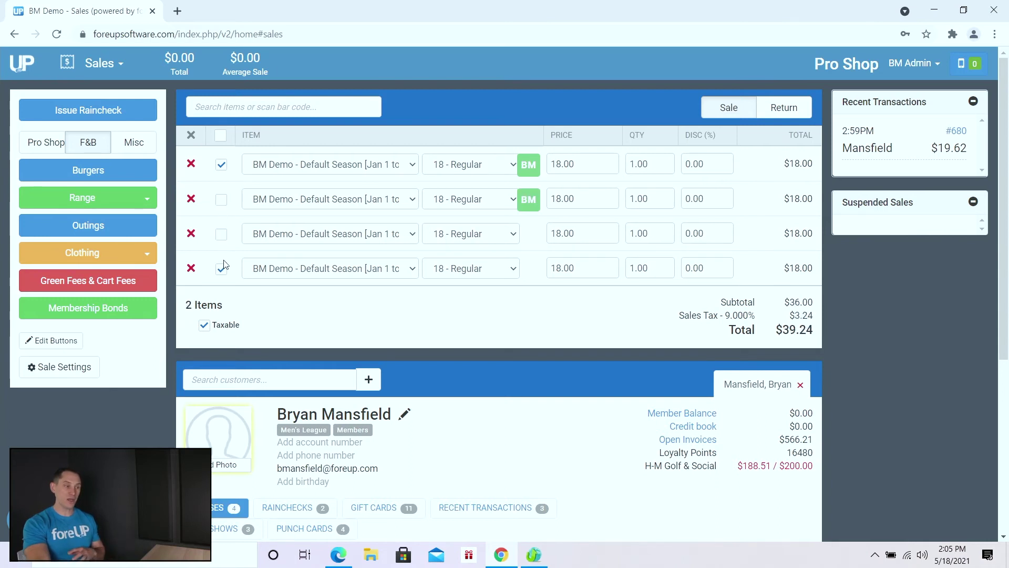
{"action": "left_click", "coordinate": [222, 269]}
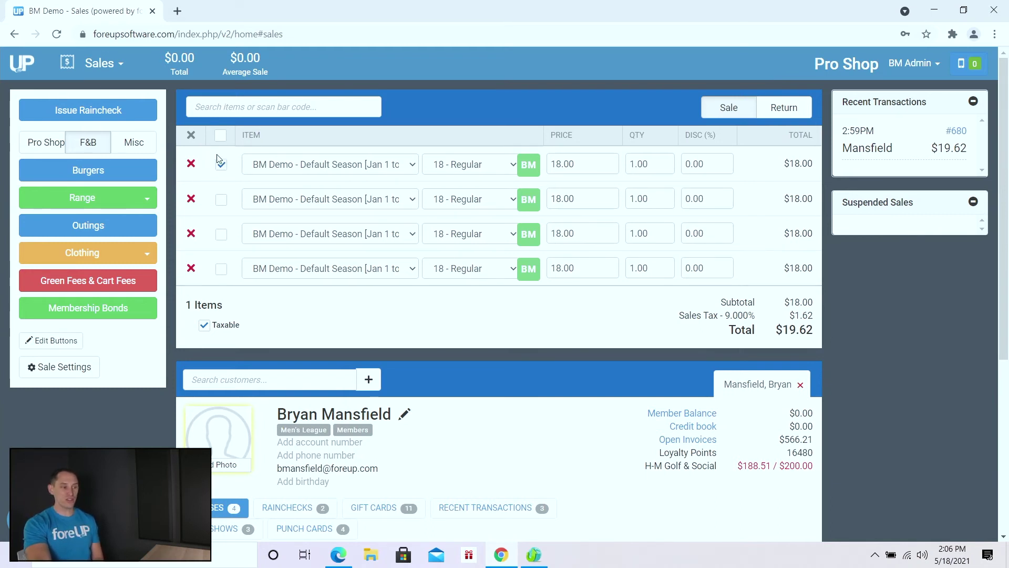
{"action": "scroll", "coordinate": [223, 163], "scroll_direction": "down", "scroll_amount": 5}
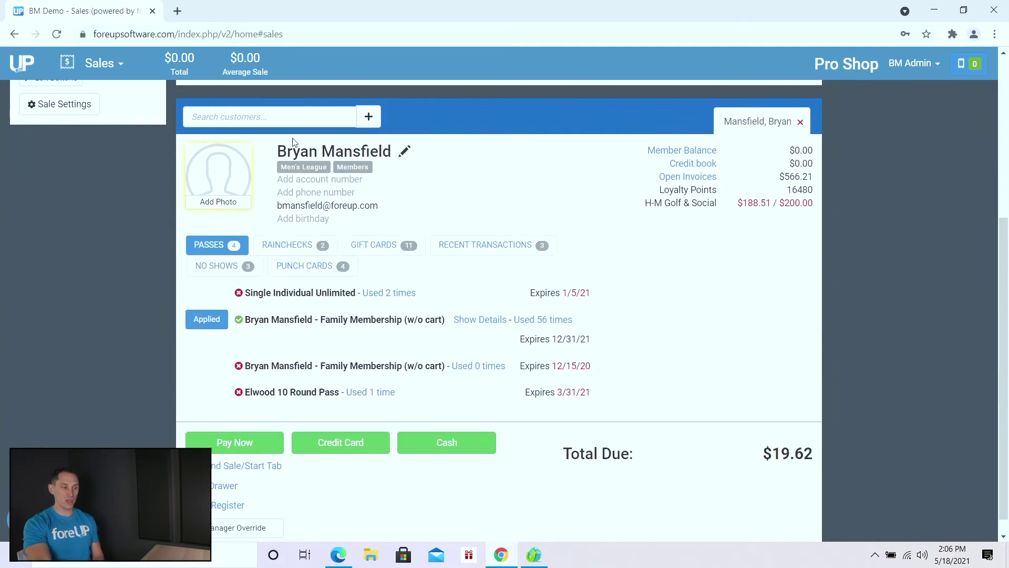
{"action": "left_click", "coordinate": [461, 450]}
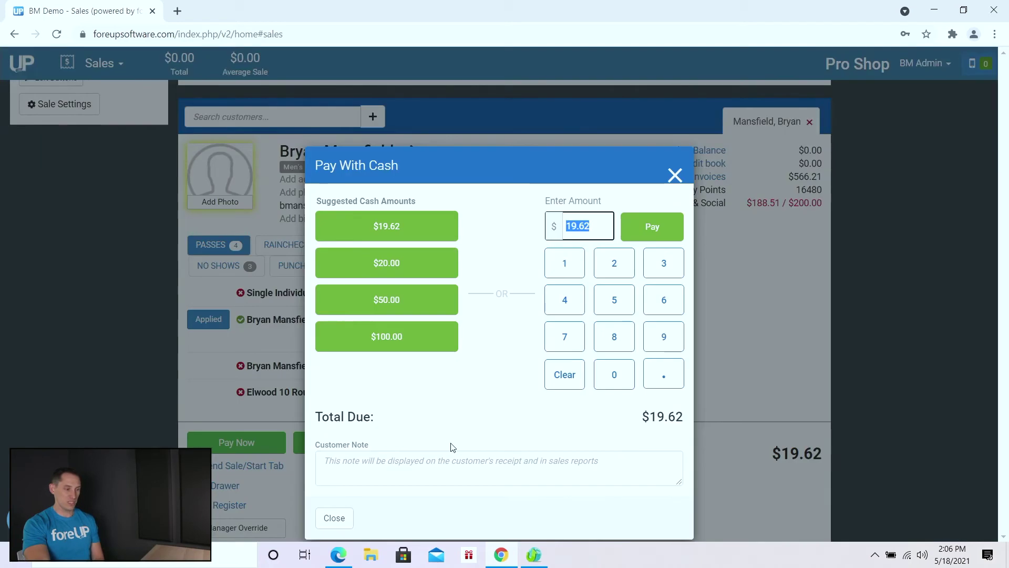
{"action": "left_click", "coordinate": [667, 224]}
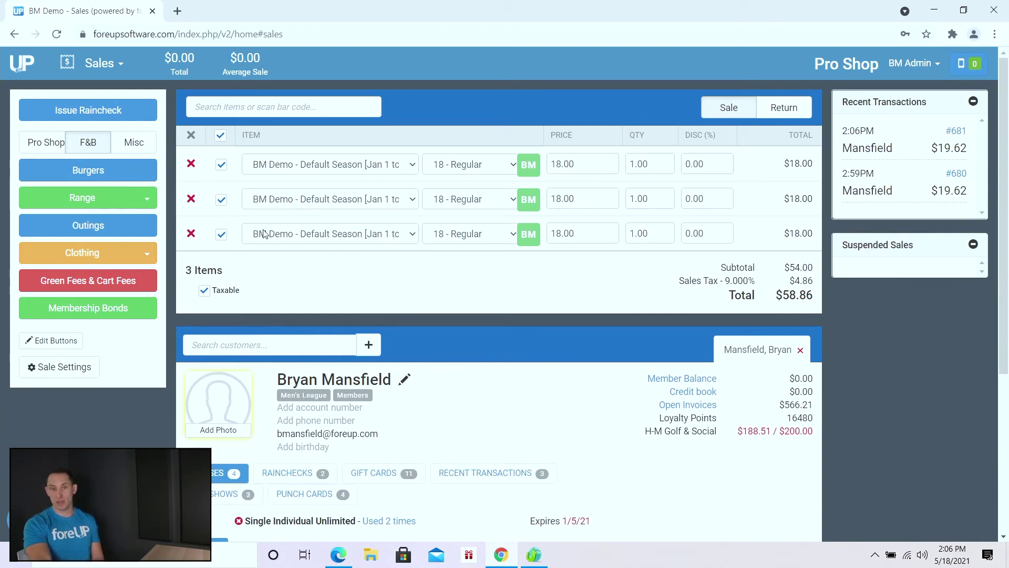
- Remove the customer from the sale, leave only the first remaining green fee selected, and pay $19.62 in cash
{"action": "left_click", "coordinate": [801, 350]}
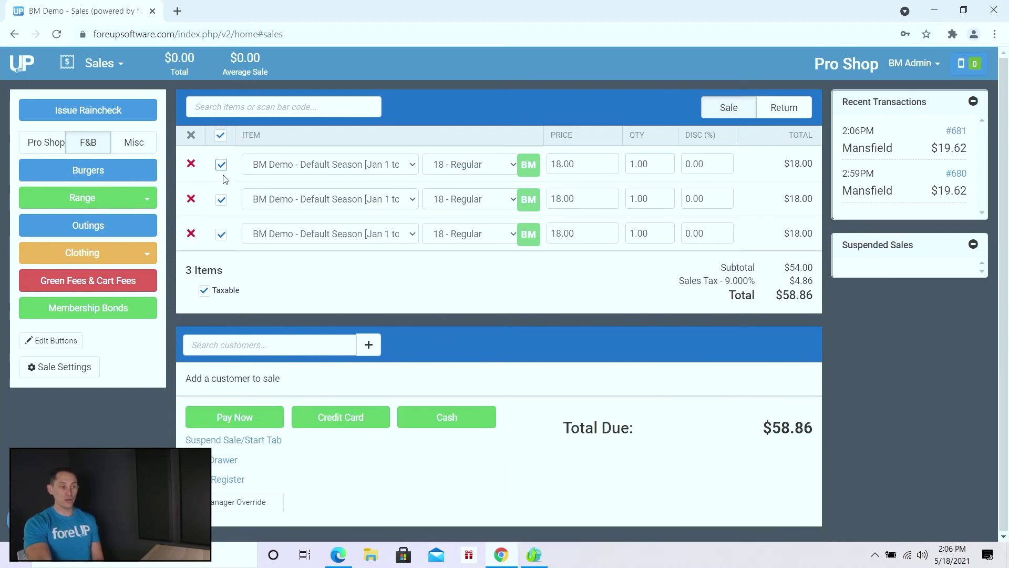
{"action": "left_click", "coordinate": [221, 200]}
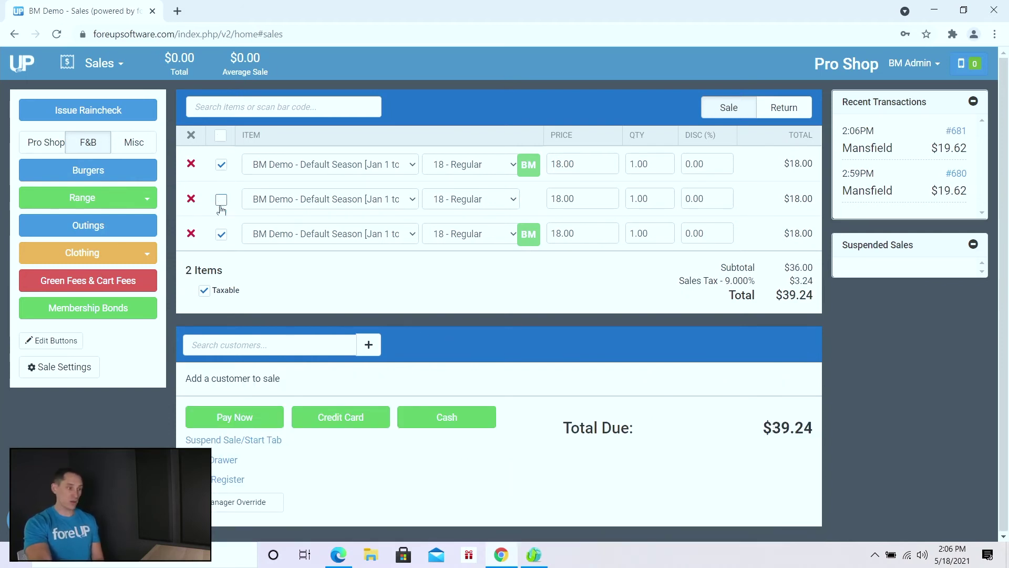
{"action": "left_click", "coordinate": [221, 234]}
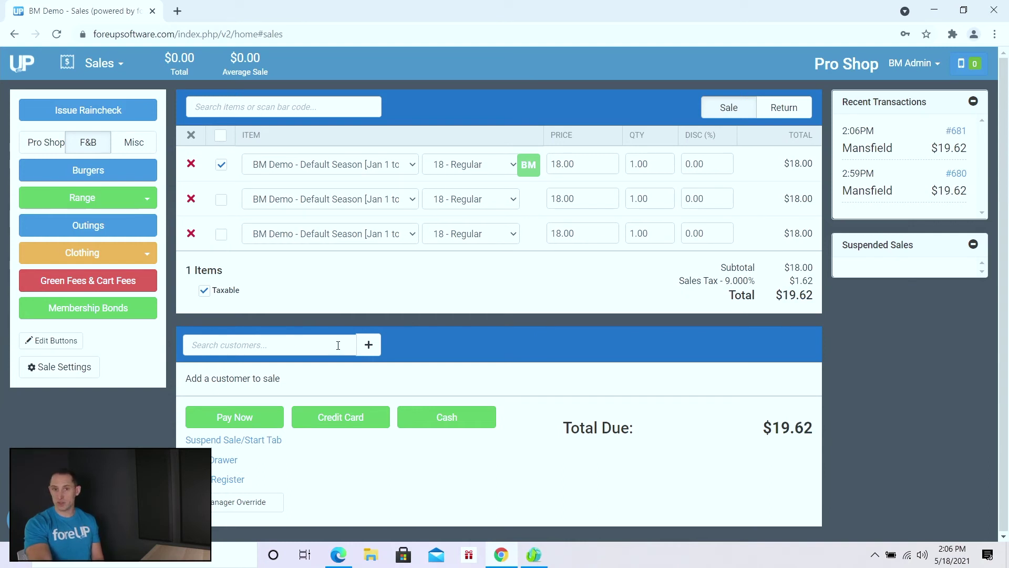
{"action": "left_click", "coordinate": [369, 344]}
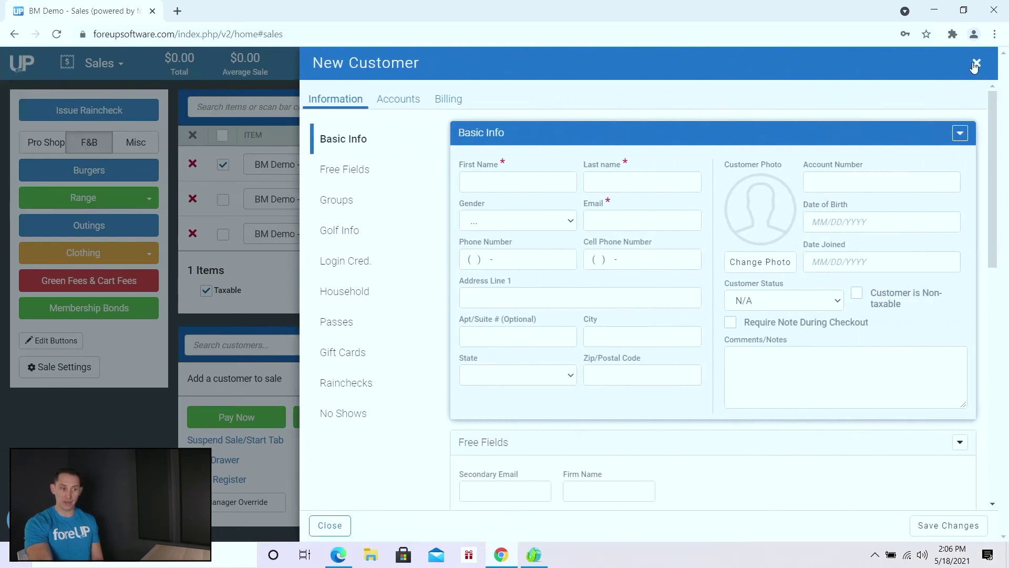
{"action": "left_click", "coordinate": [975, 64]}
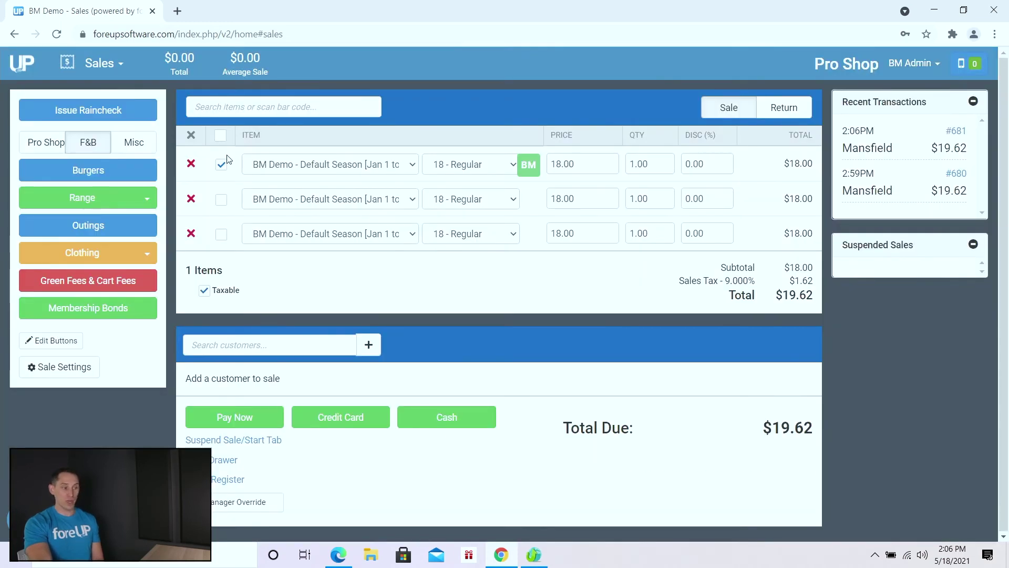
{"action": "left_click", "coordinate": [457, 418]}
{"action": "left_click", "coordinate": [657, 225]}
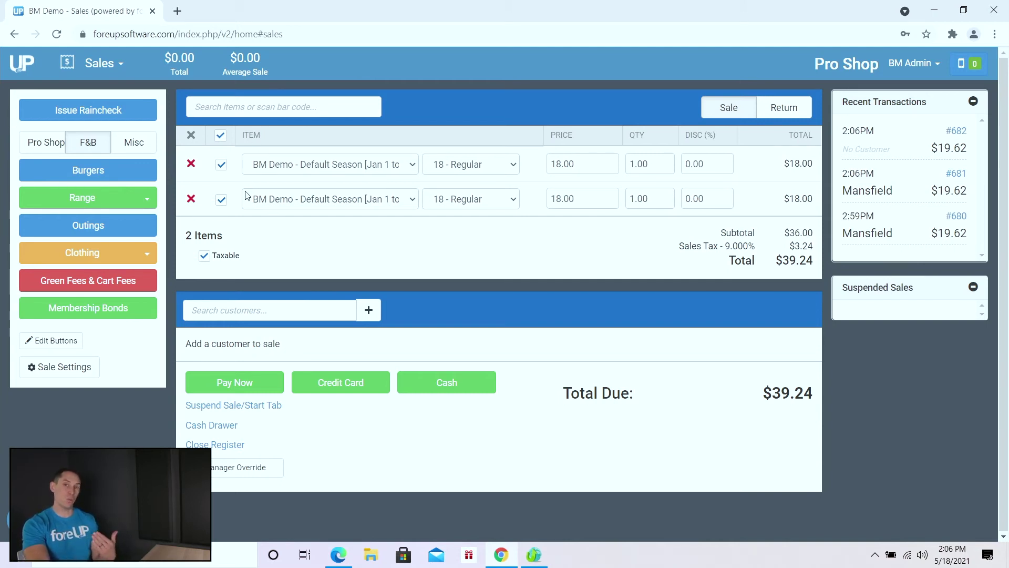
- Remove the second remaining green fee from the sale and pay for the last one by credit card
{"action": "left_click", "coordinate": [222, 199]}
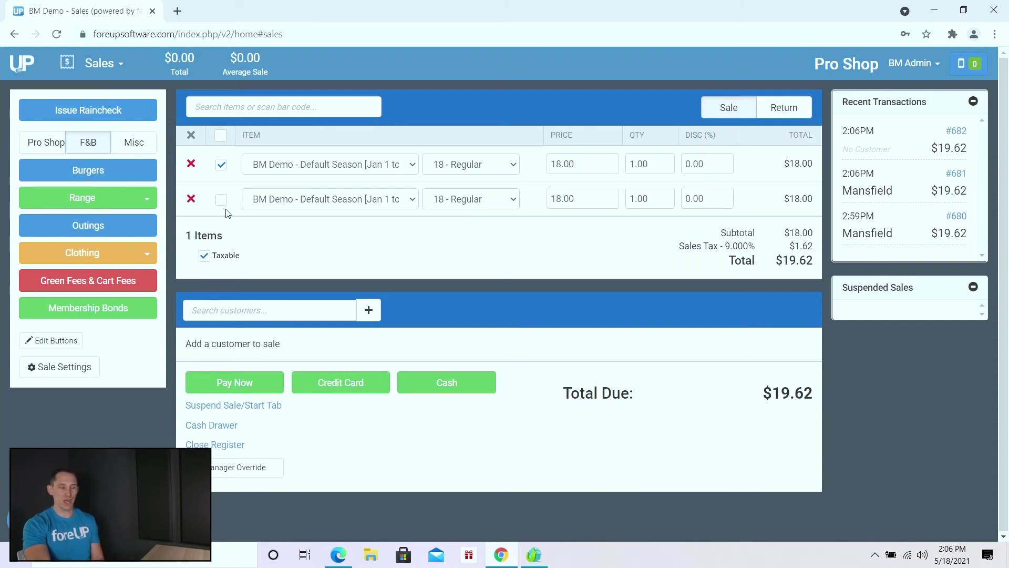
{"action": "left_click", "coordinate": [192, 199]}
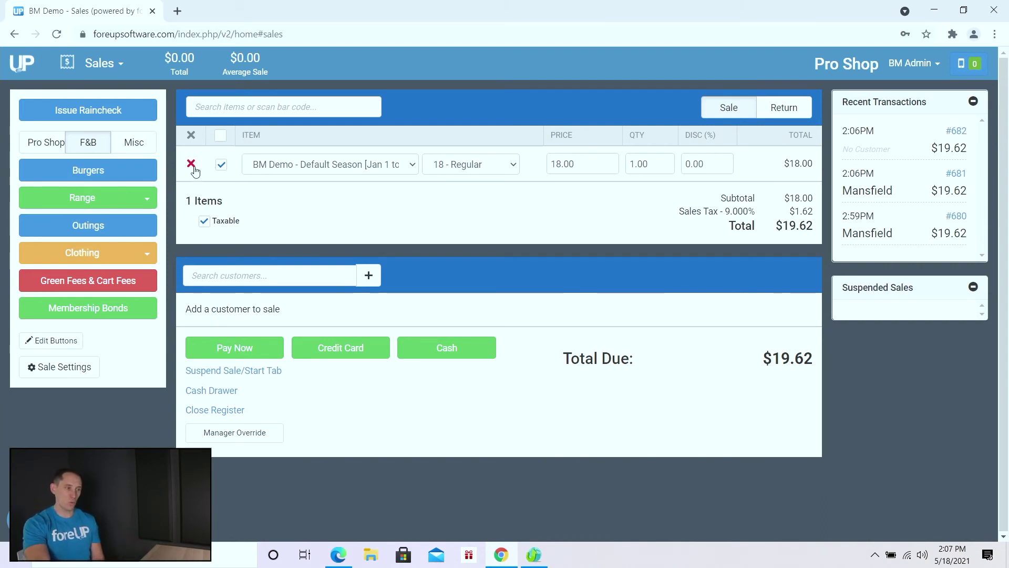
{"action": "left_click", "coordinate": [363, 353]}
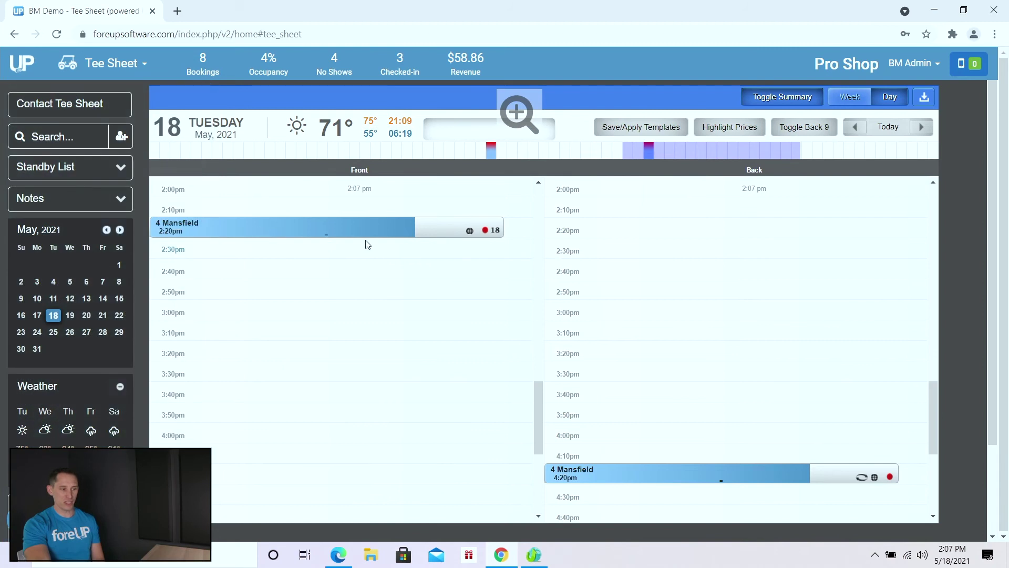
- Start a new tee time at 2:40pm on the Front and assign the existing customer as first player
{"action": "mouse_move", "coordinate": [437, 232]}
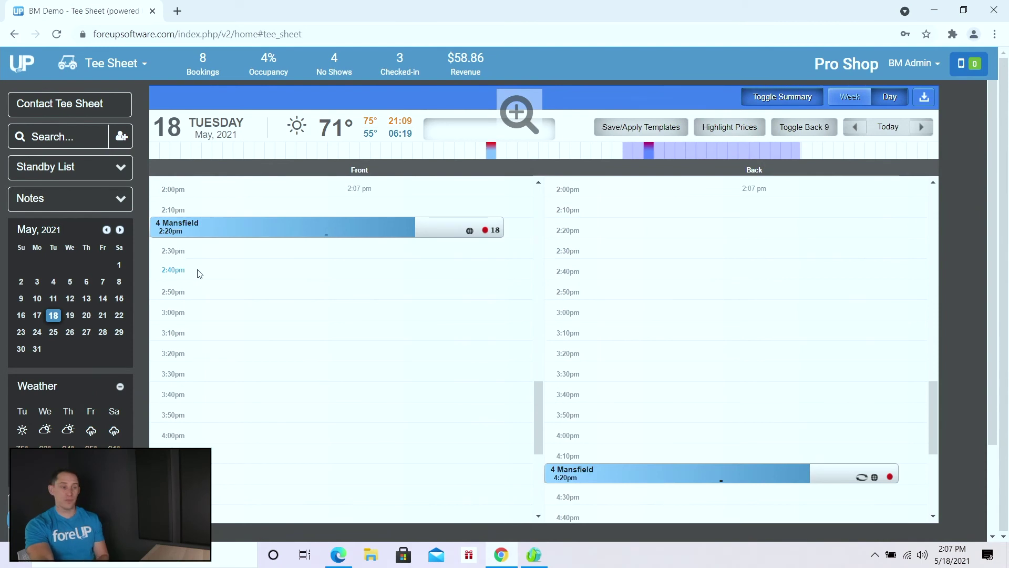
{"action": "left_click", "coordinate": [199, 273]}
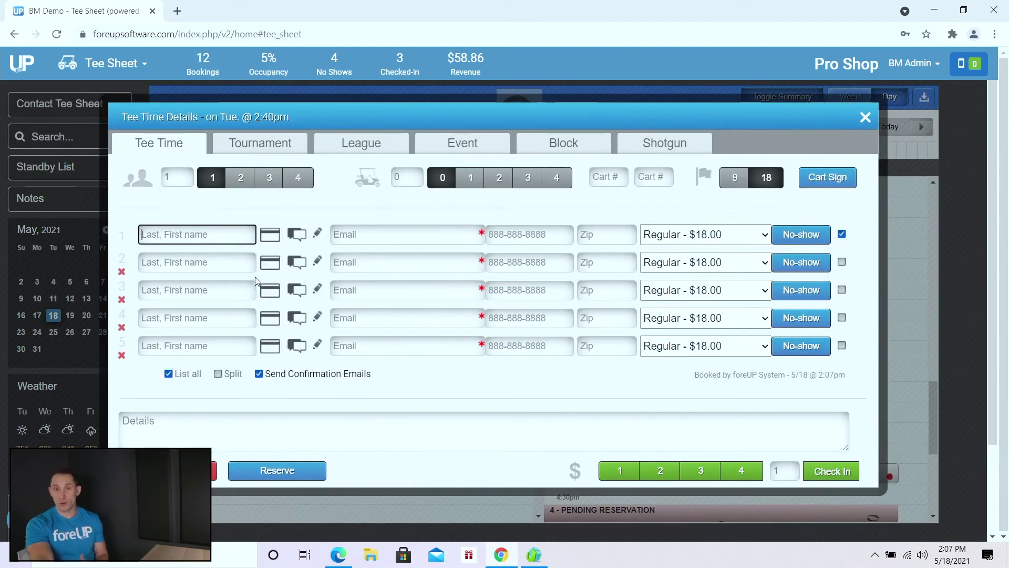
{"action": "left_click", "coordinate": [179, 214]}
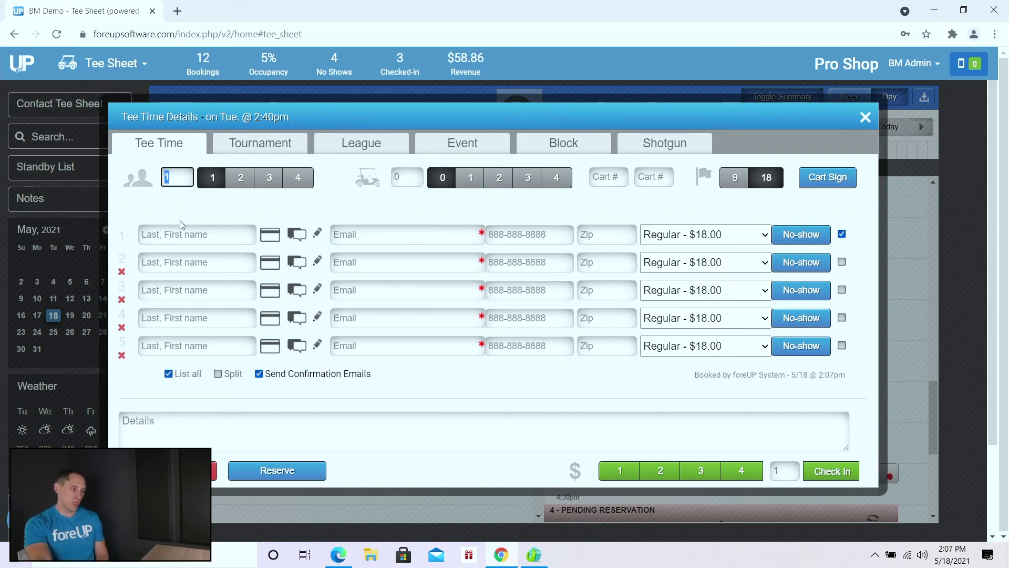
{"action": "left_click", "coordinate": [179, 239]}
{"action": "type", "text": "mans"}
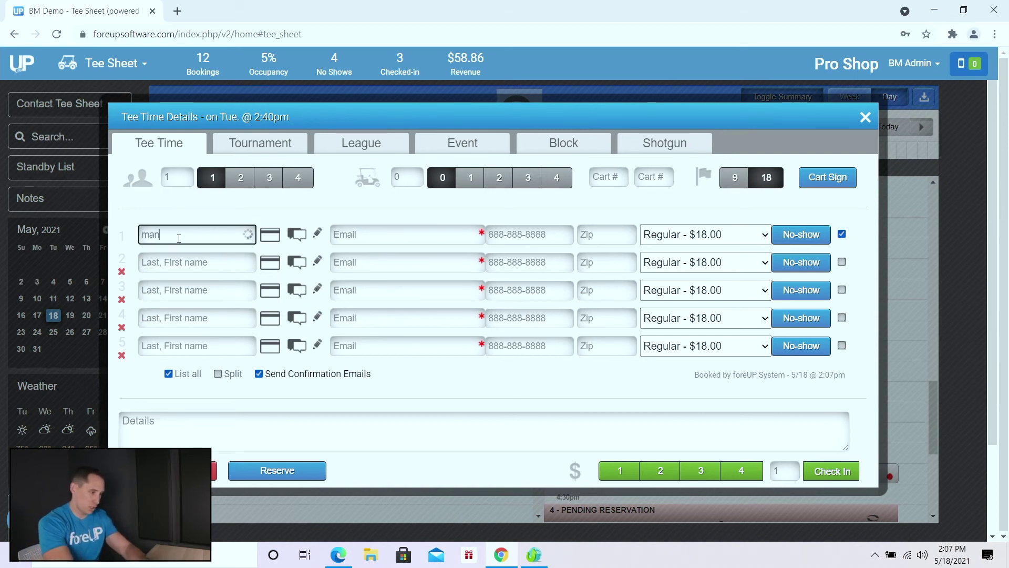
{"action": "left_click", "coordinate": [174, 266]}
- Set the 2:40pm tee time to 5 players and 5 carts, with a check-in count of 5
{"action": "left_click", "coordinate": [177, 176]}
{"action": "type", "text": "5"}
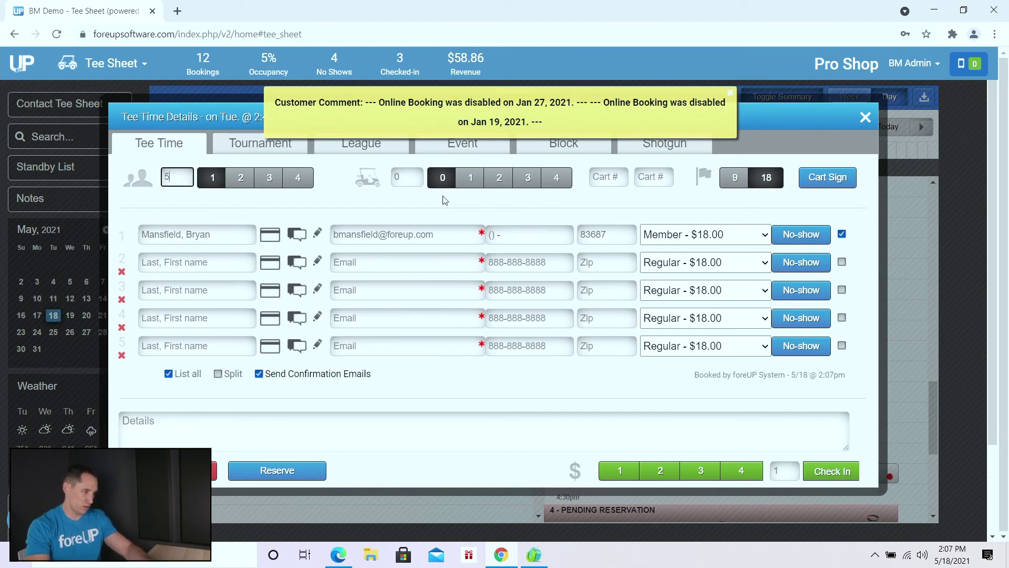
{"action": "left_click", "coordinate": [421, 177]}
{"action": "type", "text": "5"}
{"action": "left_click", "coordinate": [426, 209]}
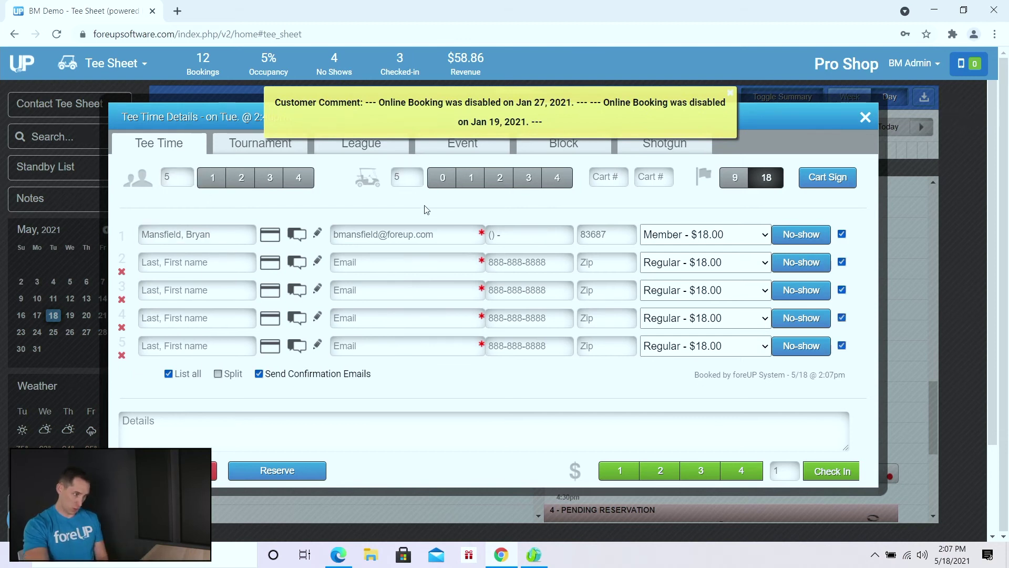
{"action": "left_click", "coordinate": [786, 470]}
{"action": "type", "text": "5"}
- Reserve the 2:40pm tee time, accept the automatic resize, and shrink the booking back to one slot
{"action": "left_click", "coordinate": [277, 470]}
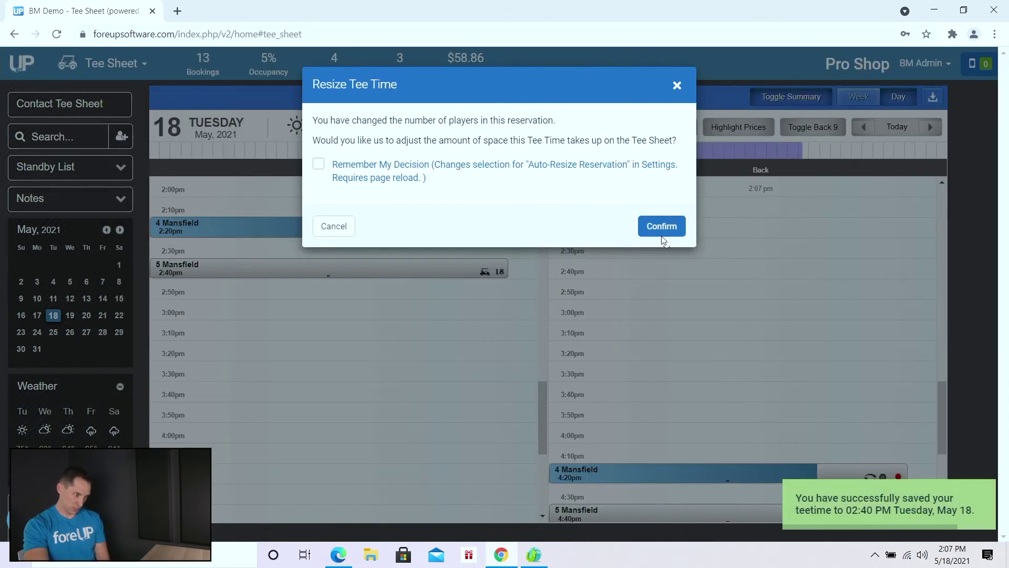
{"action": "left_click", "coordinate": [662, 237]}
{"action": "mouse_move", "coordinate": [225, 284]}
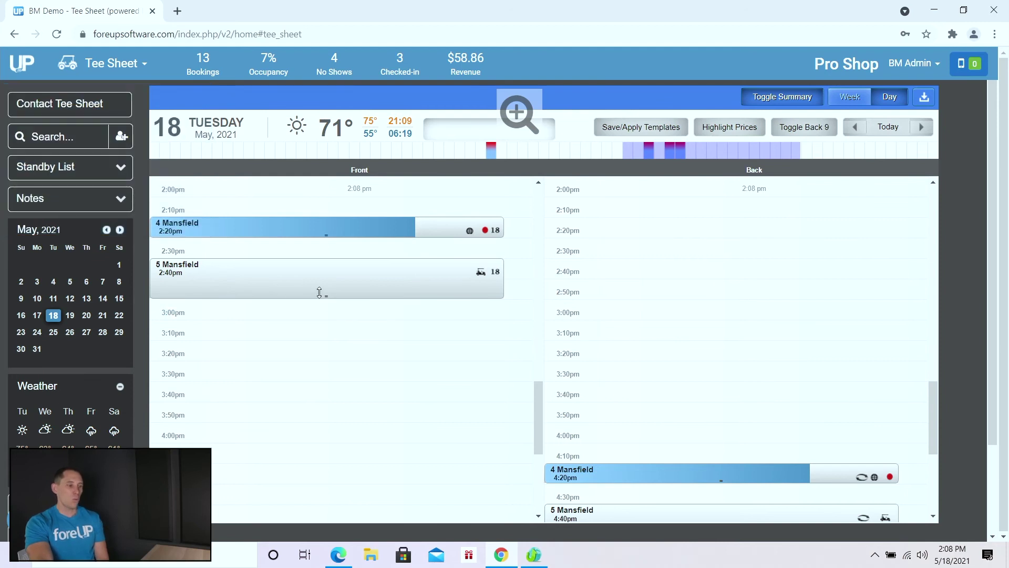
{"action": "left_click_drag", "start_coordinate": [328, 296], "coordinate": [327, 277]}
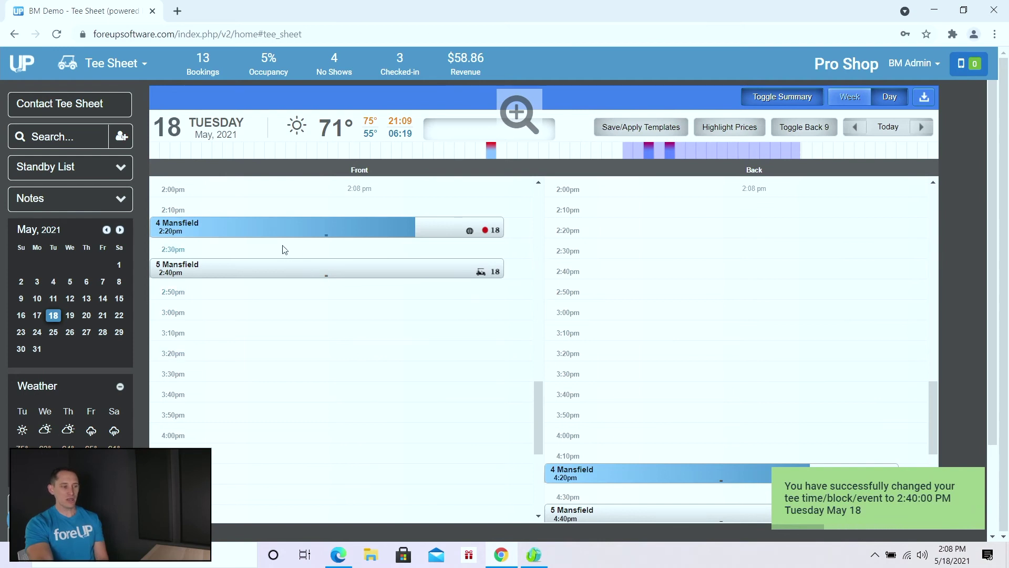
- Add a squeeze time on the tee sheet following the 2:50pm slot
{"action": "right_click", "coordinate": [205, 288]}
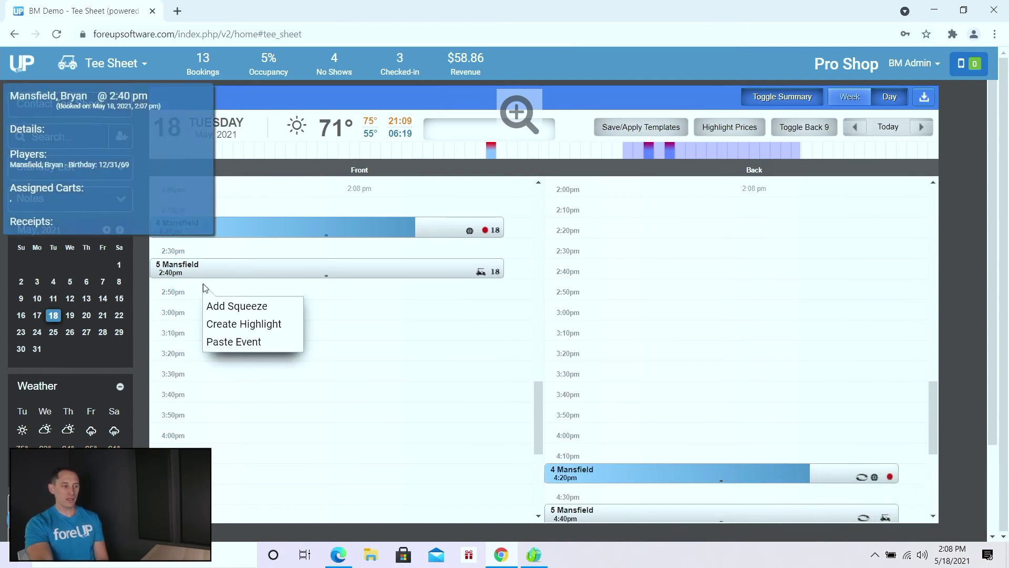
{"action": "left_click", "coordinate": [216, 305]}
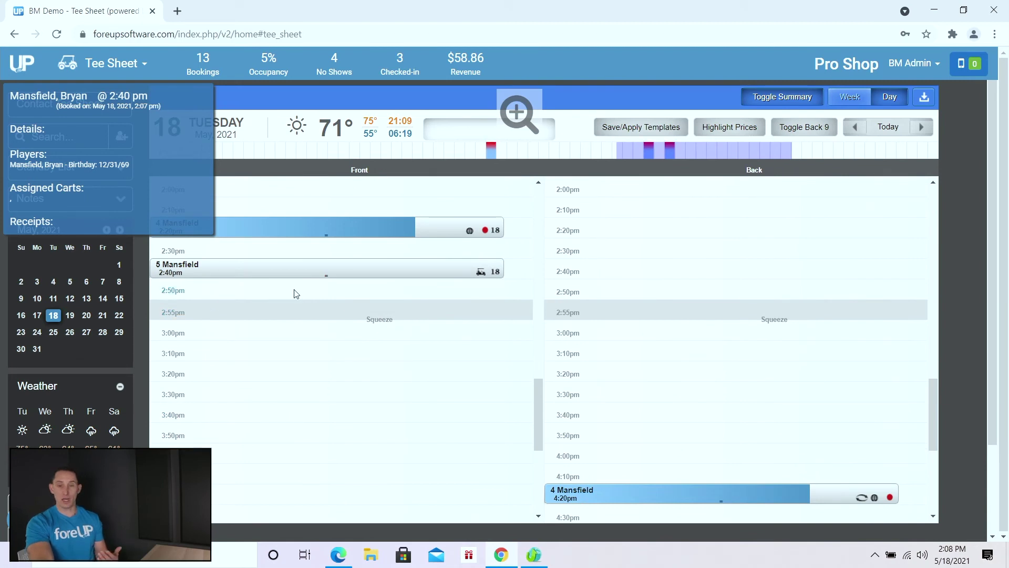
- Fill in a new 2:50pm Front tee time for the existing customer with 5 players and 5 carts
{"action": "left_click", "coordinate": [203, 291]}
{"action": "type", "text": "mans"}
{"action": "left_click", "coordinate": [220, 256]}
{"action": "left_click", "coordinate": [183, 172]}
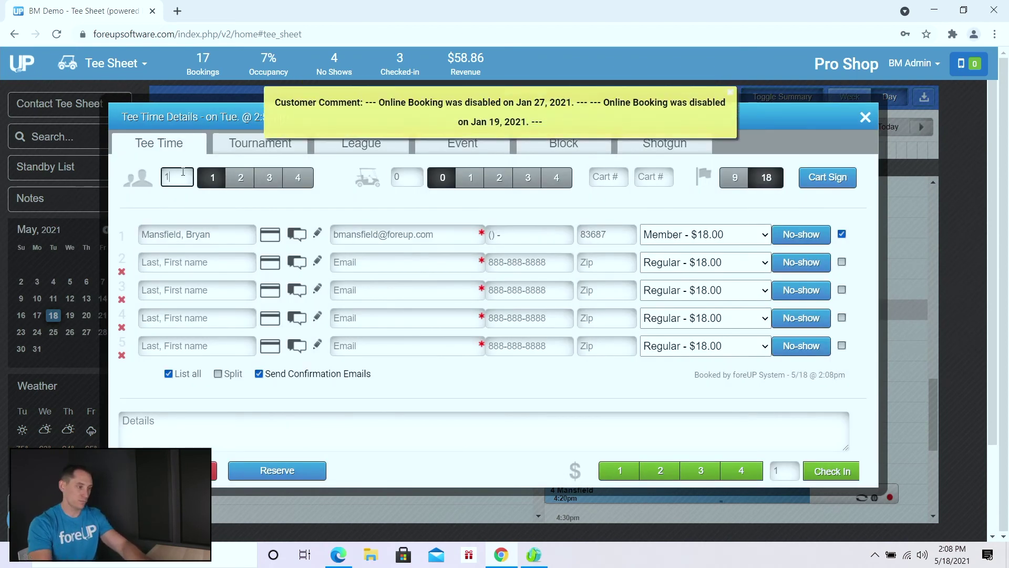
{"action": "type", "text": "5"}
{"action": "left_click", "coordinate": [395, 176]}
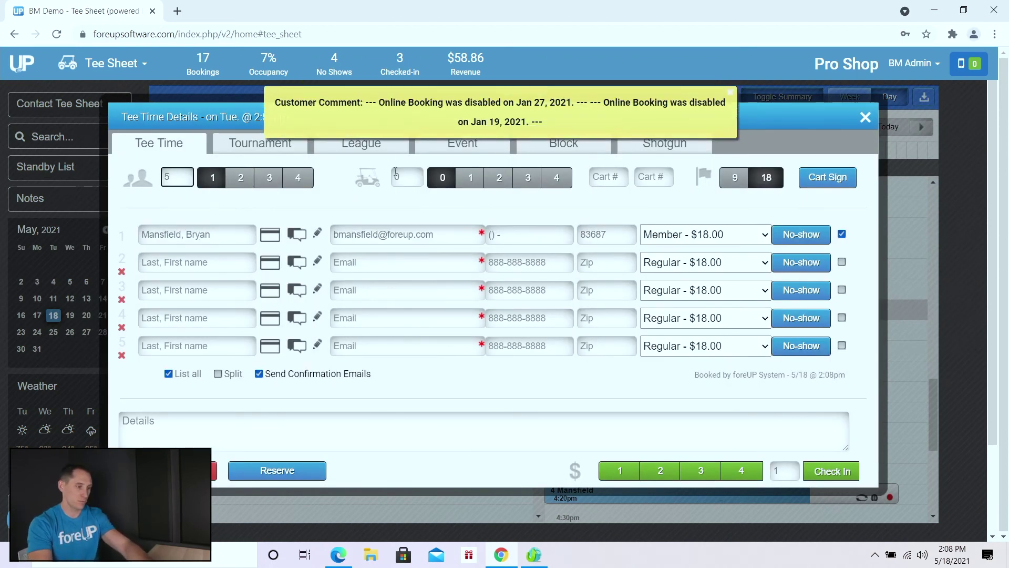
{"action": "type", "text": "5"}
- Reserve the 2:50pm tee time, accept the automatic resize, and shrink the booking to one slot
{"action": "left_click", "coordinate": [283, 470]}
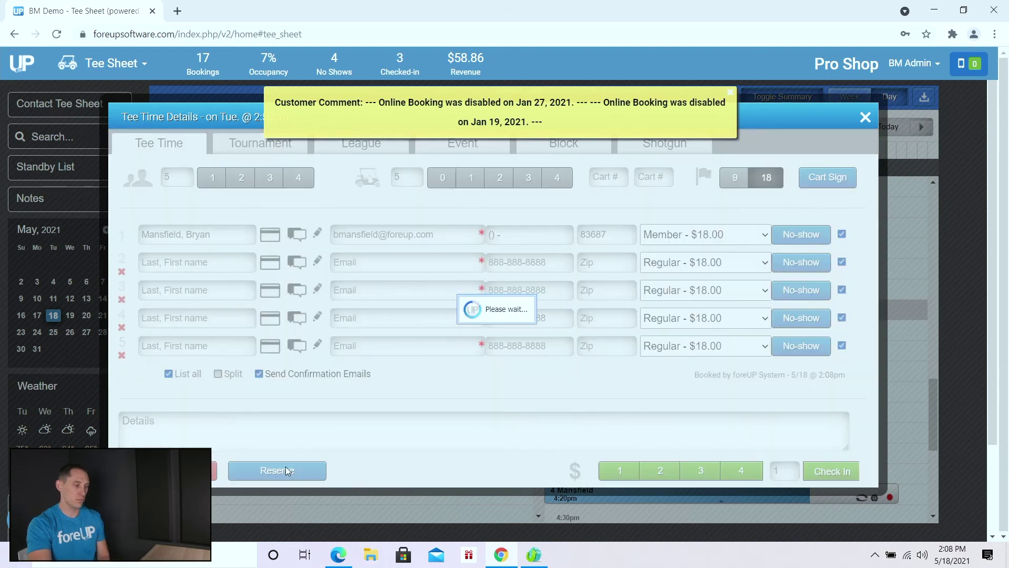
{"action": "left_click", "coordinate": [662, 227]}
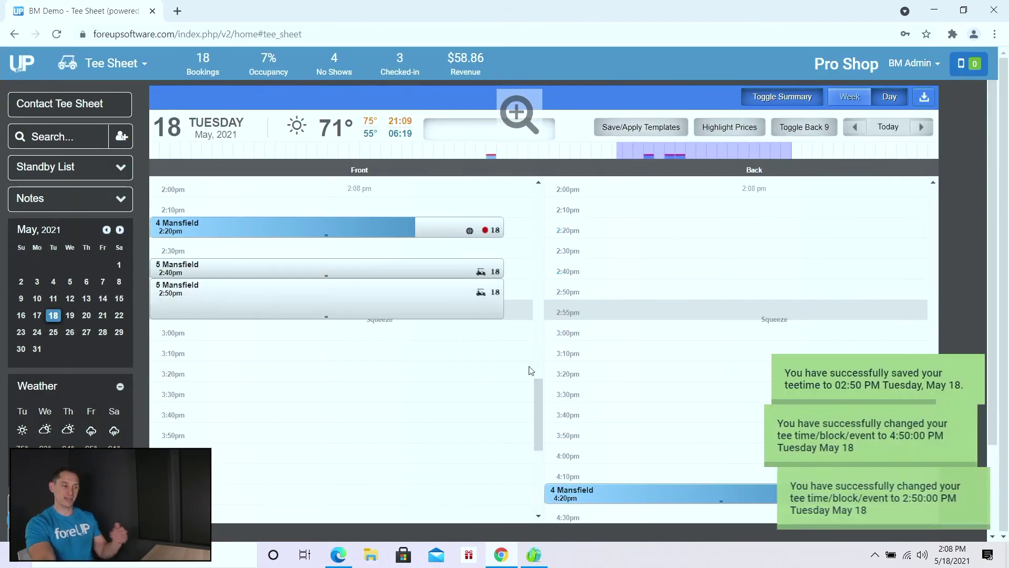
{"action": "left_click_drag", "start_coordinate": [328, 323], "coordinate": [327, 298]}
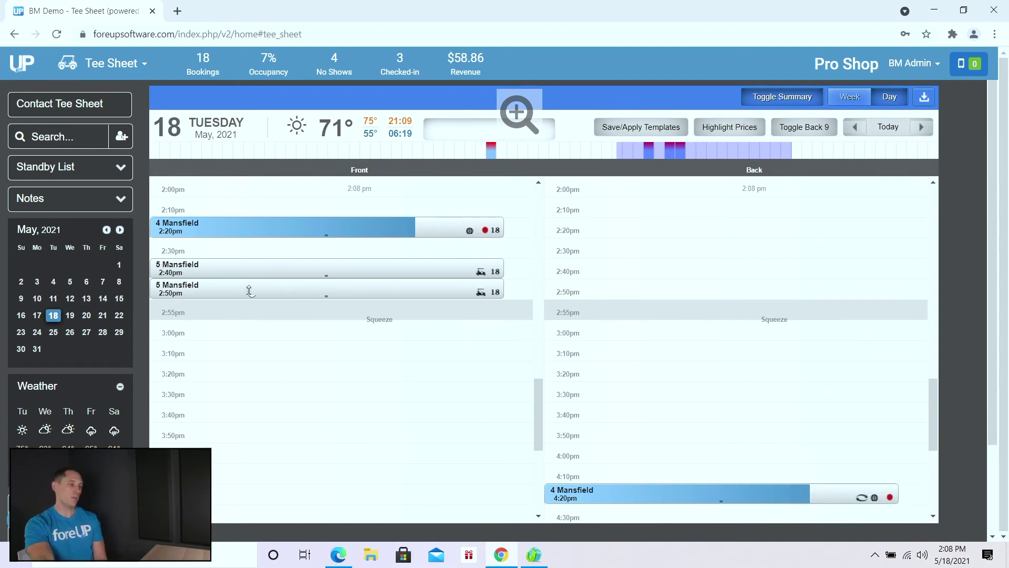
{"action": "mouse_move", "coordinate": [221, 294]}
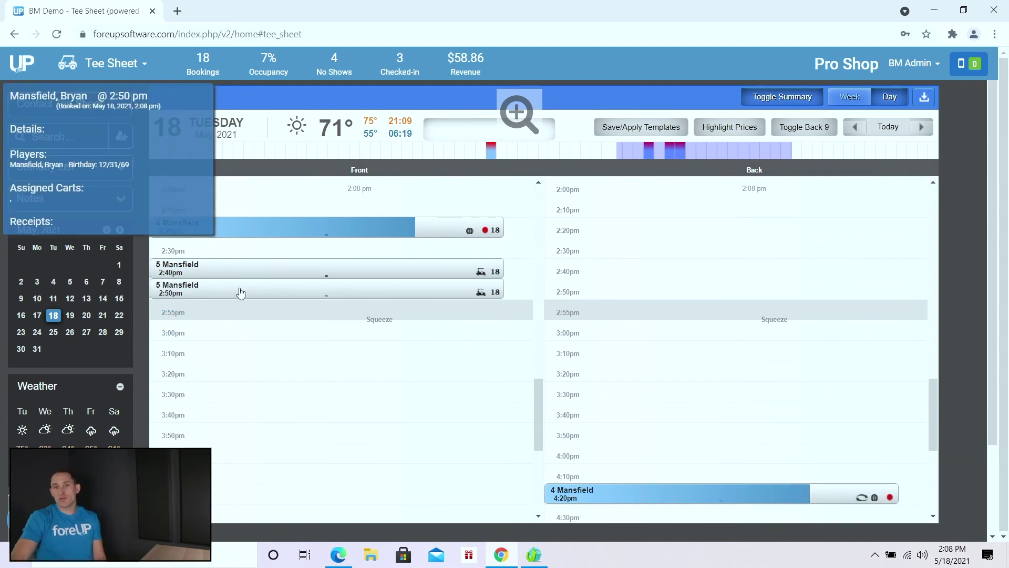
- Check in all 5 players from the 2:50pm Front booking, then clear the resulting sale and return to the tee sheet
{"action": "left_click", "coordinate": [240, 293]}
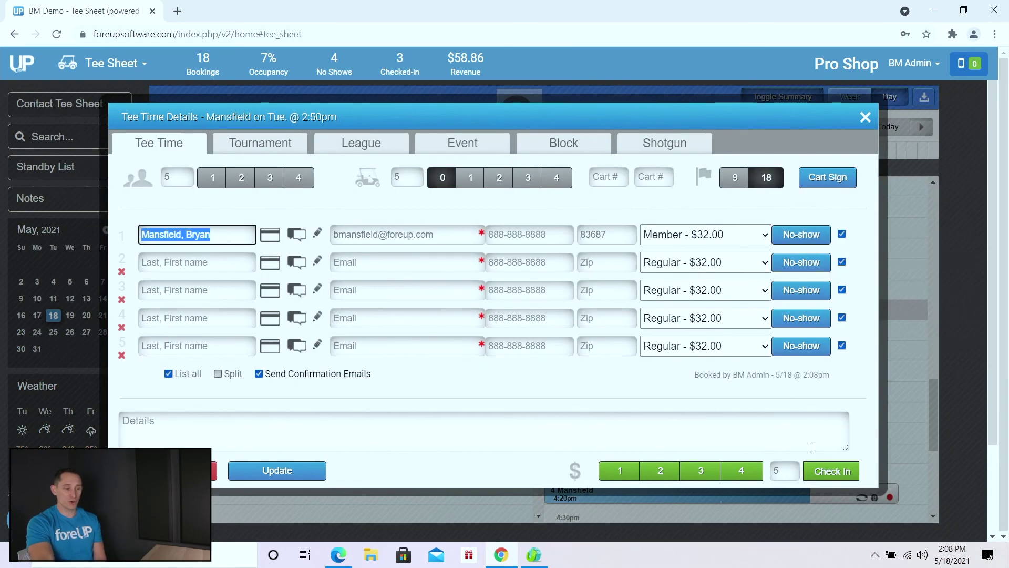
{"action": "left_click", "coordinate": [817, 474]}
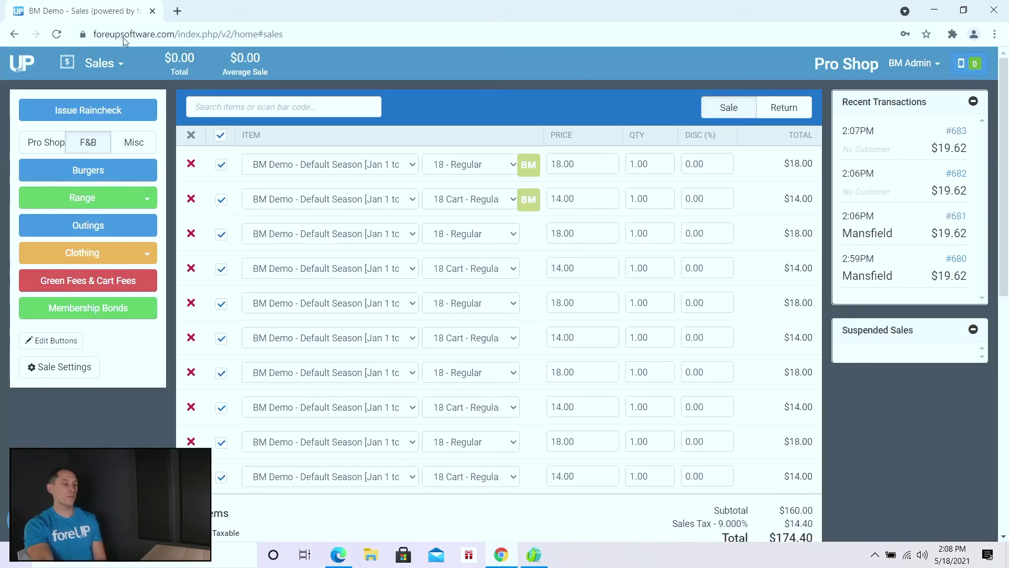
{"action": "left_click", "coordinate": [191, 135]}
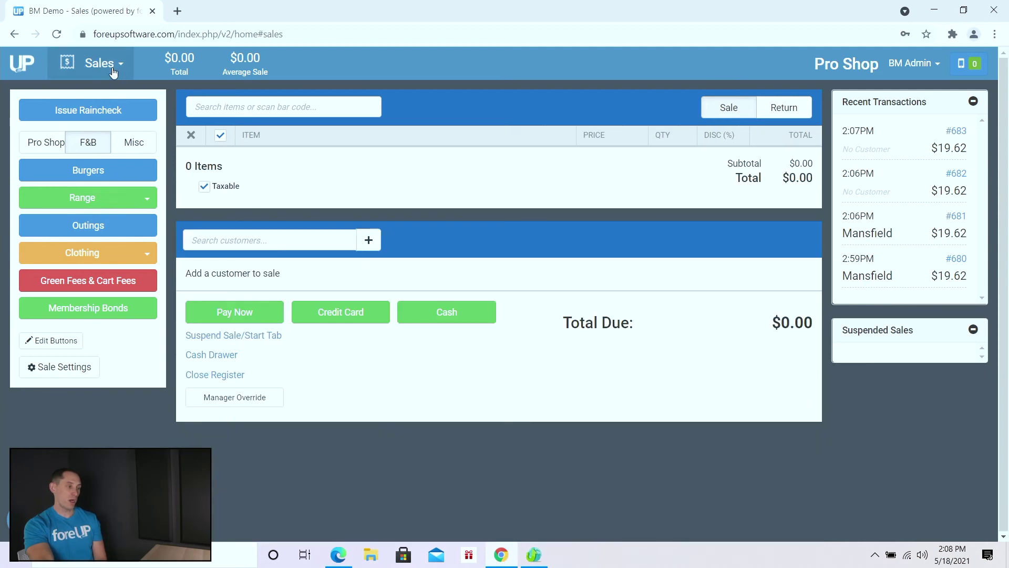
{"action": "left_click", "coordinate": [105, 66]}
{"action": "left_click", "coordinate": [125, 105]}
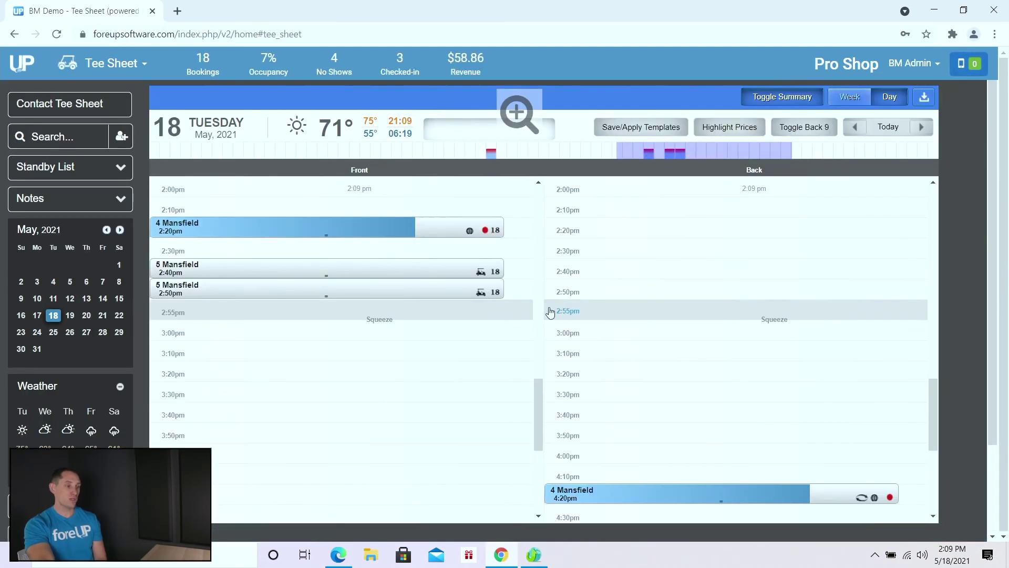
- Fill in a new 4:40pm Front league booking titled "League" with 100 players
{"action": "scroll", "coordinate": [533, 325], "scroll_direction": "down", "scroll_amount": 5}
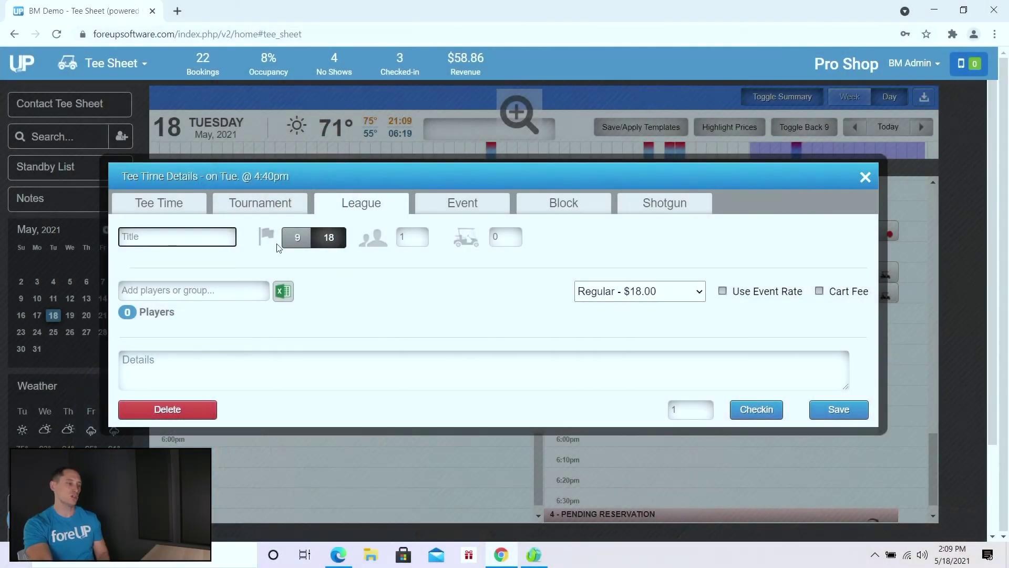
{"action": "left_click", "coordinate": [163, 237]}
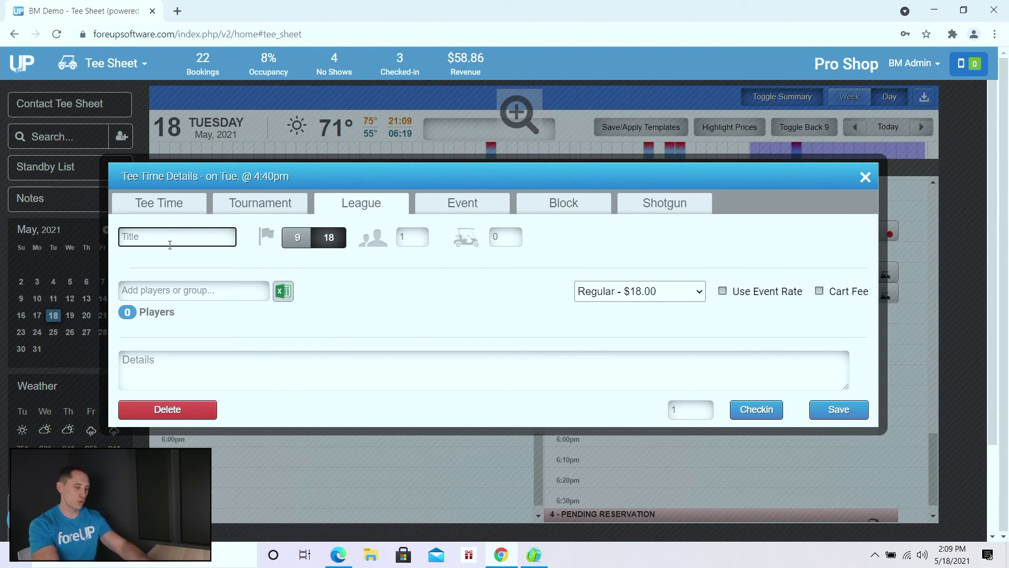
{"action": "type", "text": "League"}
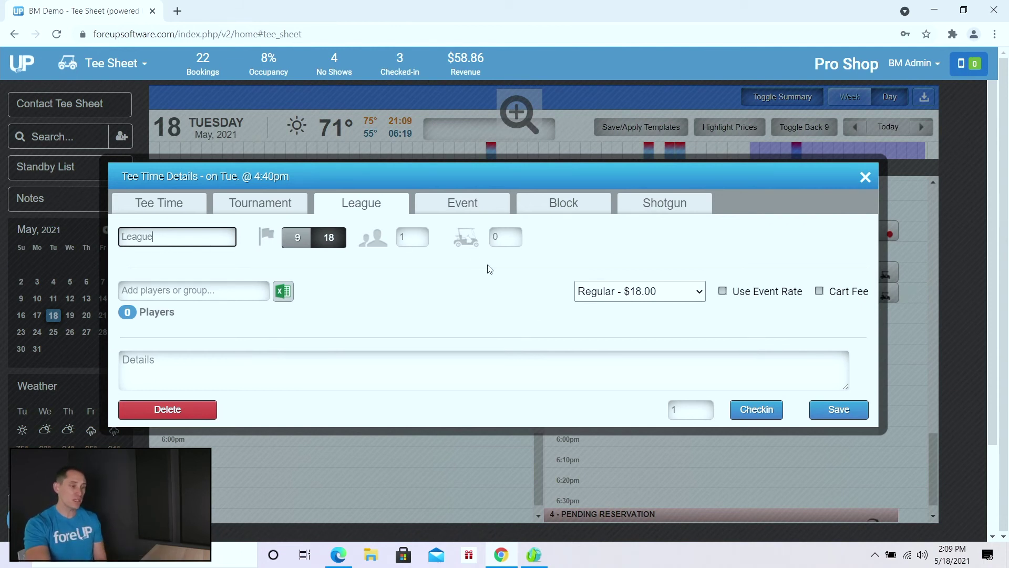
{"action": "left_click", "coordinate": [415, 237]}
{"action": "type", "text": "100"}
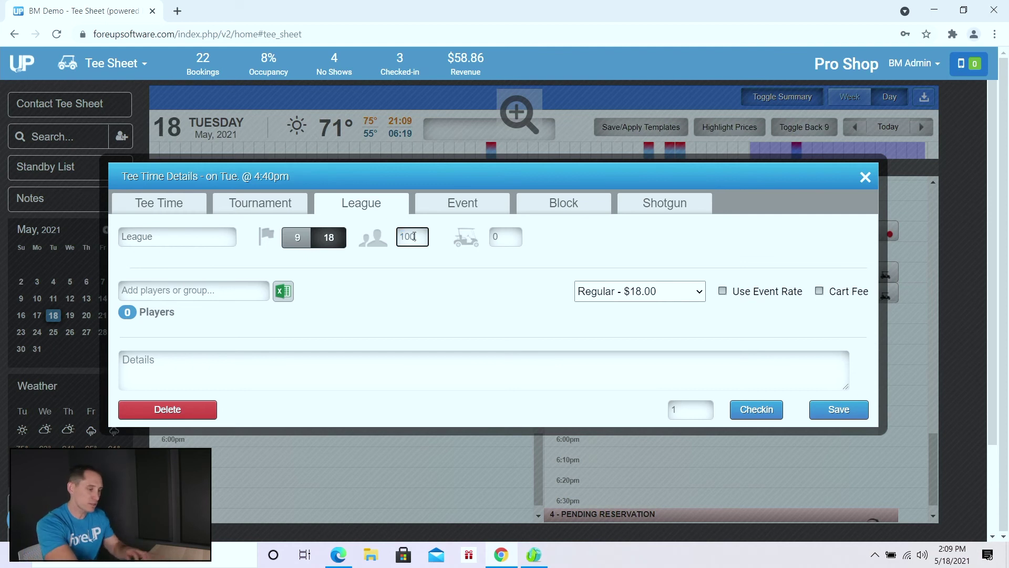
{"action": "left_click", "coordinate": [647, 246]}
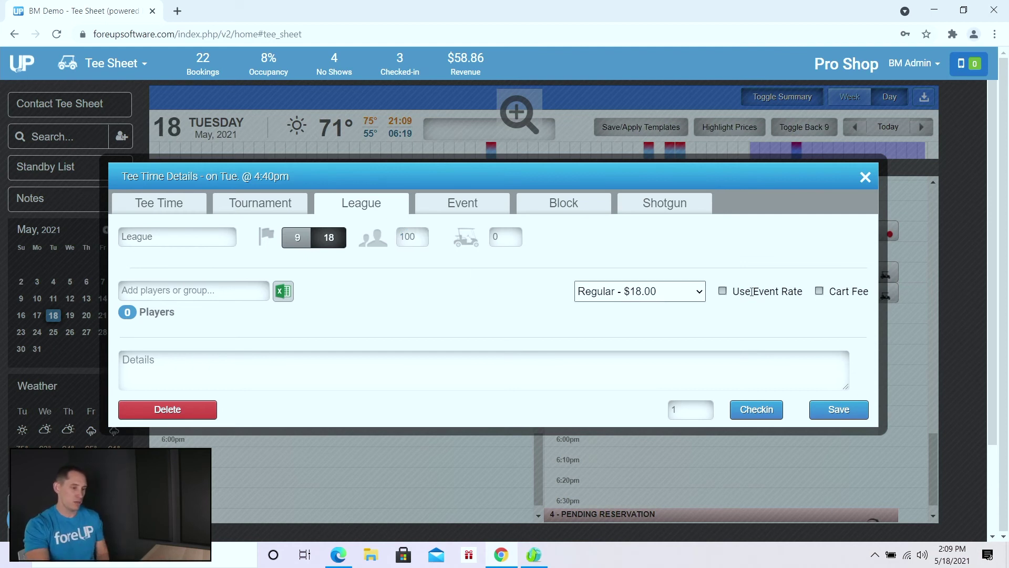
- Enable the event rate and cart fee for the league, and check in 100 players
{"action": "left_click", "coordinate": [723, 290]}
{"action": "left_click", "coordinate": [819, 291]}
{"action": "left_click", "coordinate": [679, 408]}
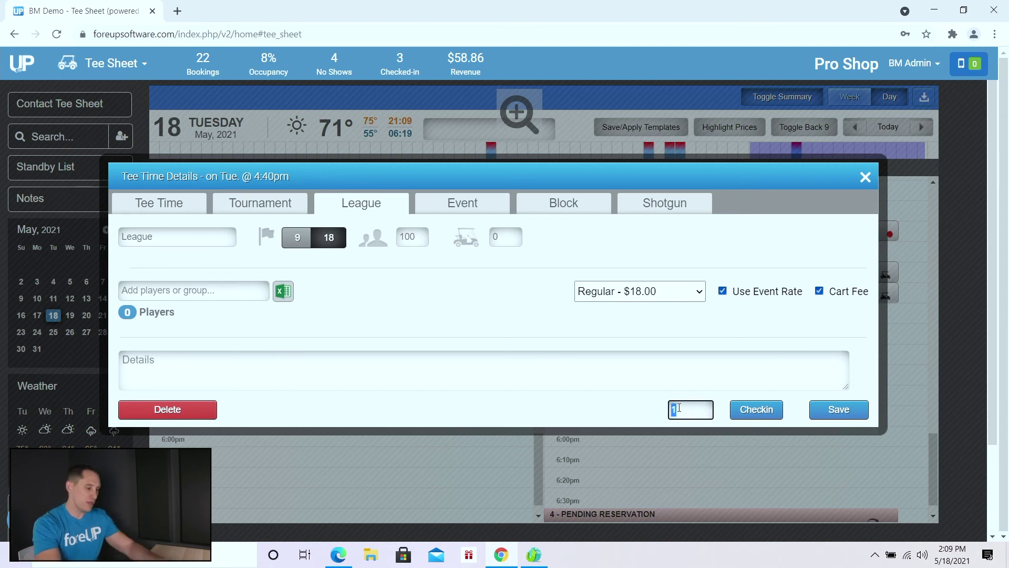
{"action": "type", "text": "00"}
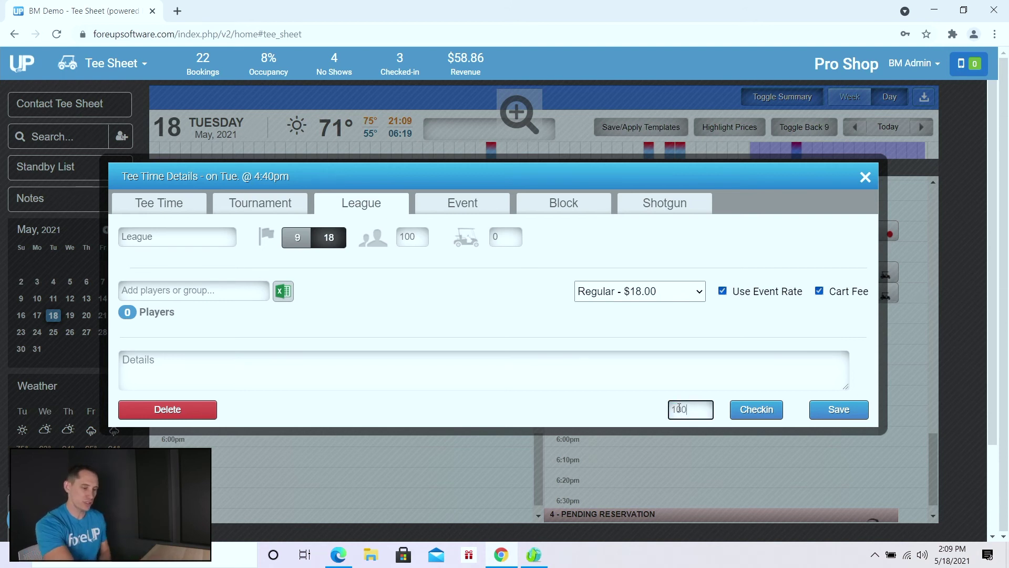
{"action": "left_click", "coordinate": [755, 409]}
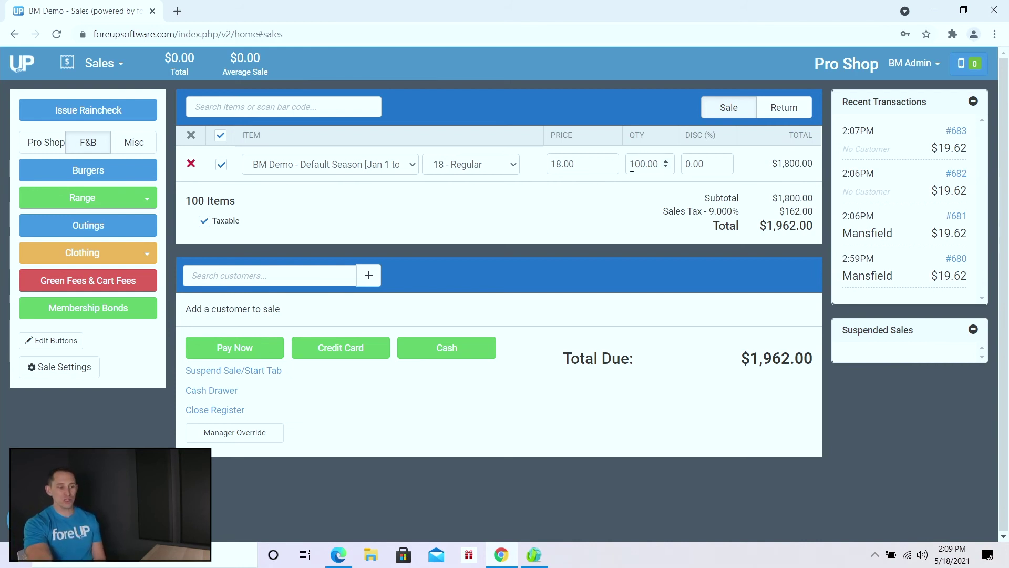
- Make the league's sale non-taxable, then empty the cart and return to the tee sheet
{"action": "left_click", "coordinate": [205, 221]}
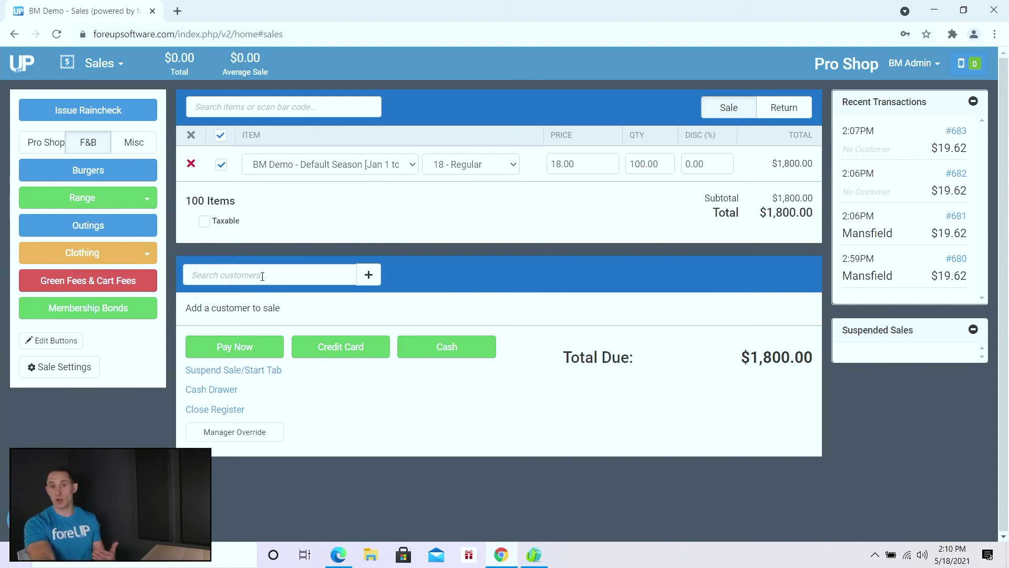
{"action": "left_click", "coordinate": [191, 135]}
{"action": "left_click", "coordinate": [92, 64]}
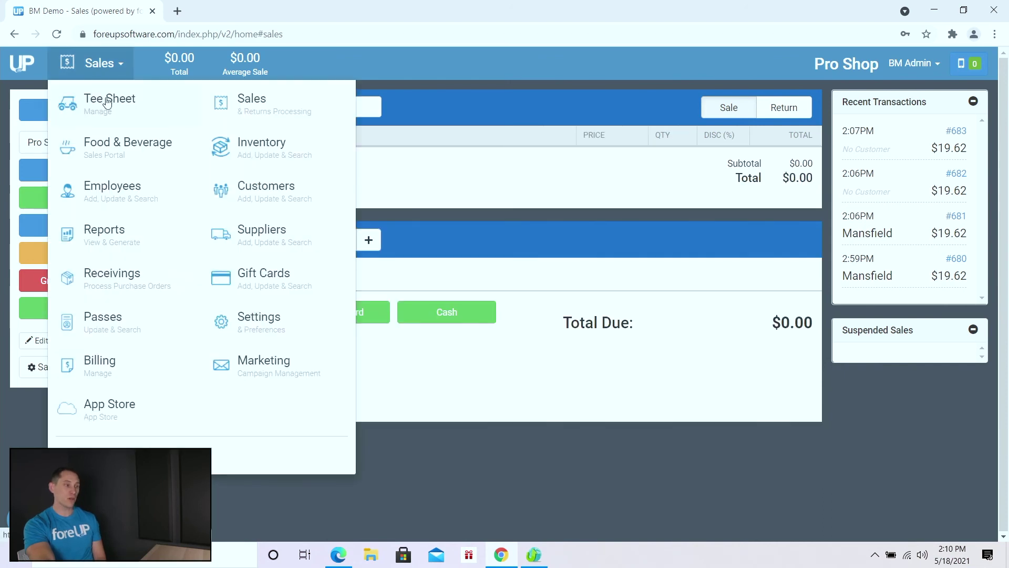
{"action": "left_click", "coordinate": [103, 97]}
- Reopen the 4:40pm Front league booking and add the existing customer from the other bookings and Tiger Woods as players
{"action": "left_click", "coordinate": [371, 365]}
{"action": "left_click", "coordinate": [163, 292]}
{"action": "type", "text": "mans"}
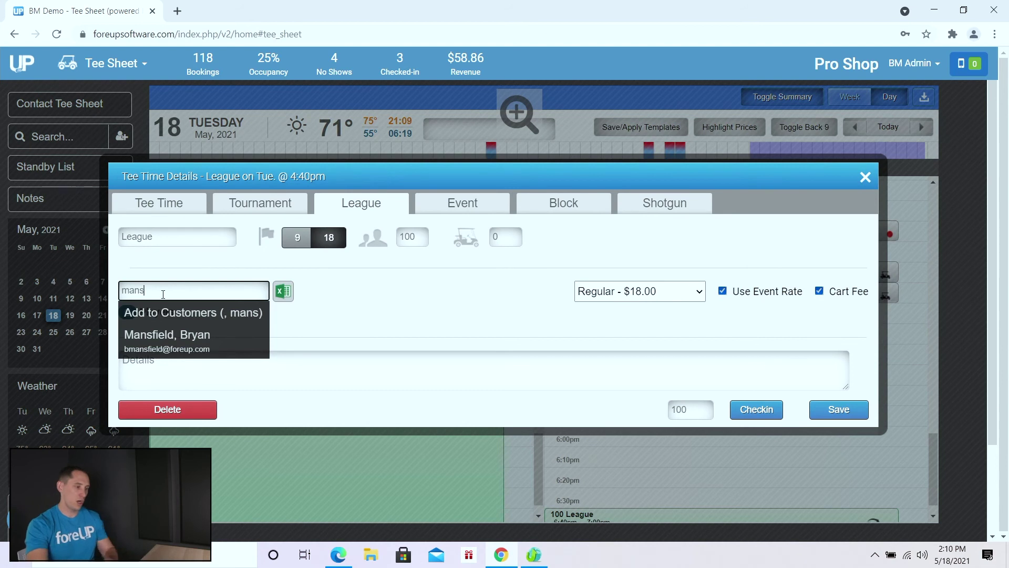
{"action": "left_click", "coordinate": [179, 340]}
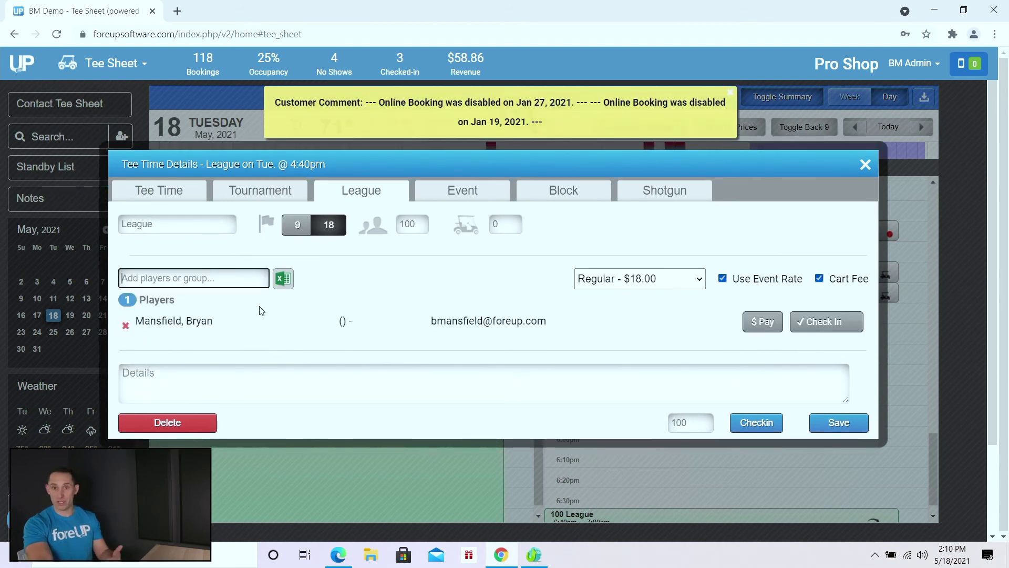
{"action": "type", "text": "wood"}
{"action": "left_click", "coordinate": [184, 337]}
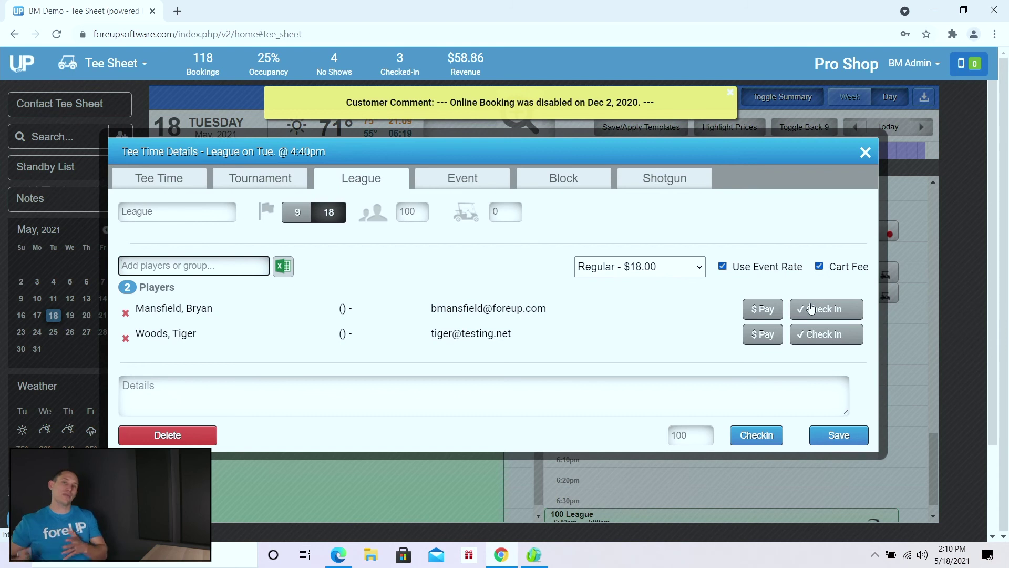
- Send the first listed league player's fees to a sale, then return to the tee sheet and review the league booking
{"action": "left_click", "coordinate": [766, 315]}
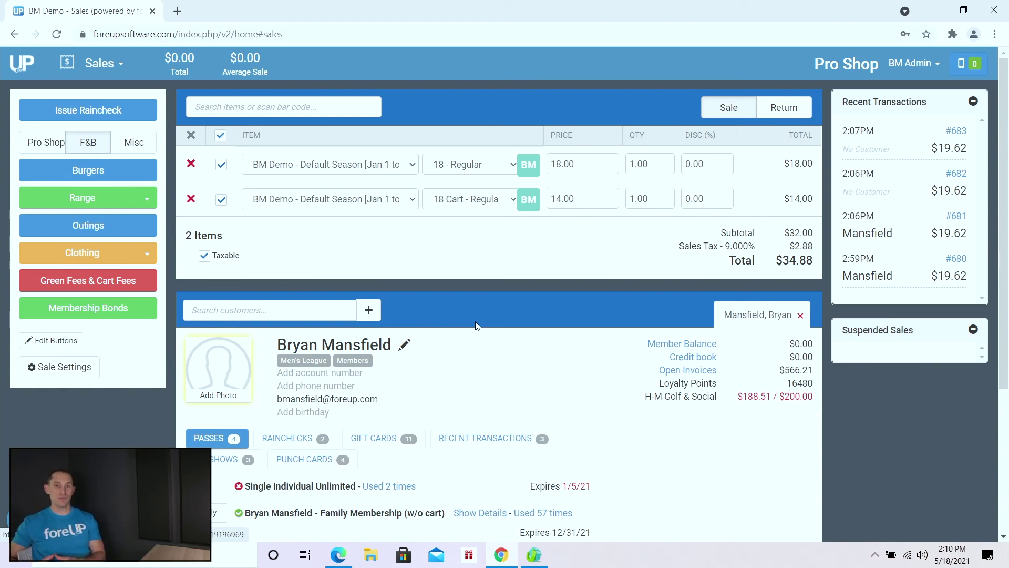
{"action": "left_click", "coordinate": [103, 63]}
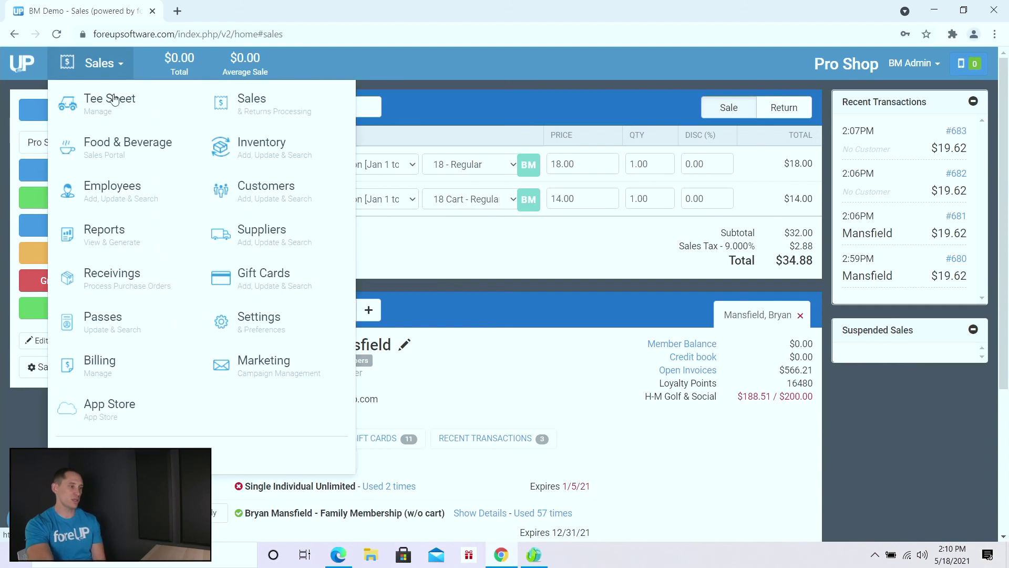
{"action": "left_click", "coordinate": [113, 100]}
{"action": "left_click", "coordinate": [391, 363]}
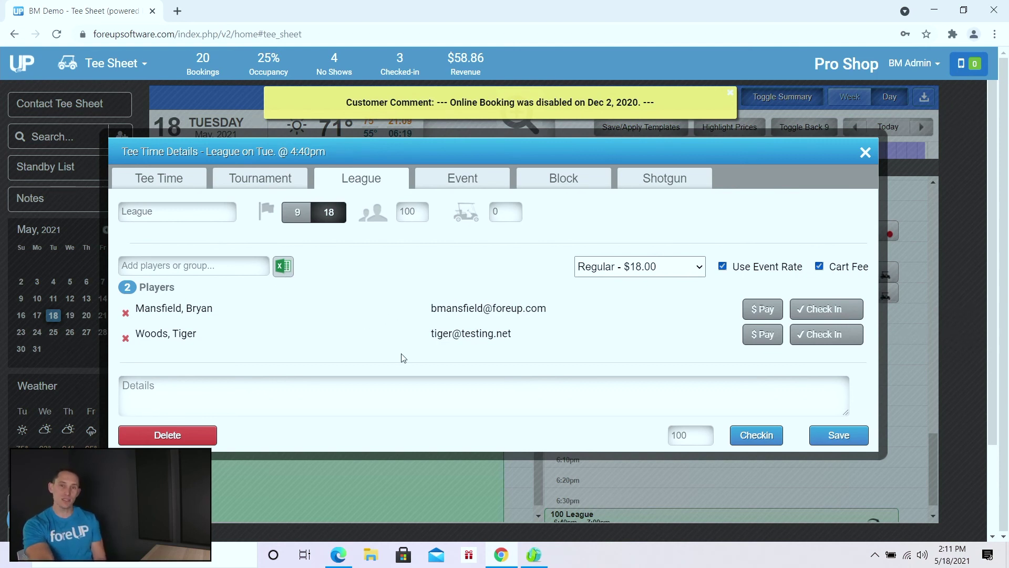
{"action": "left_click", "coordinate": [864, 153]}
{"action": "mouse_move", "coordinate": [376, 315]}
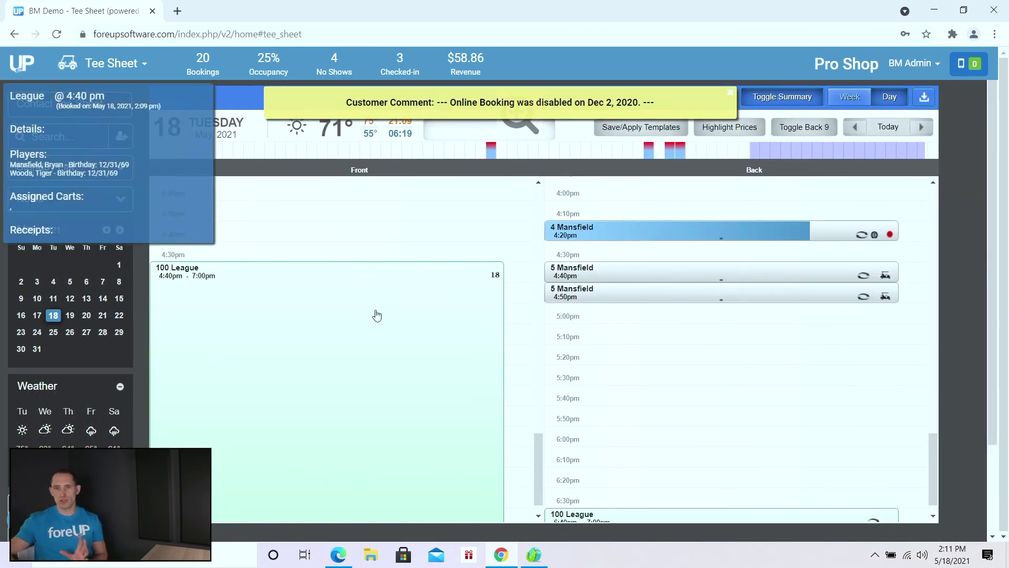